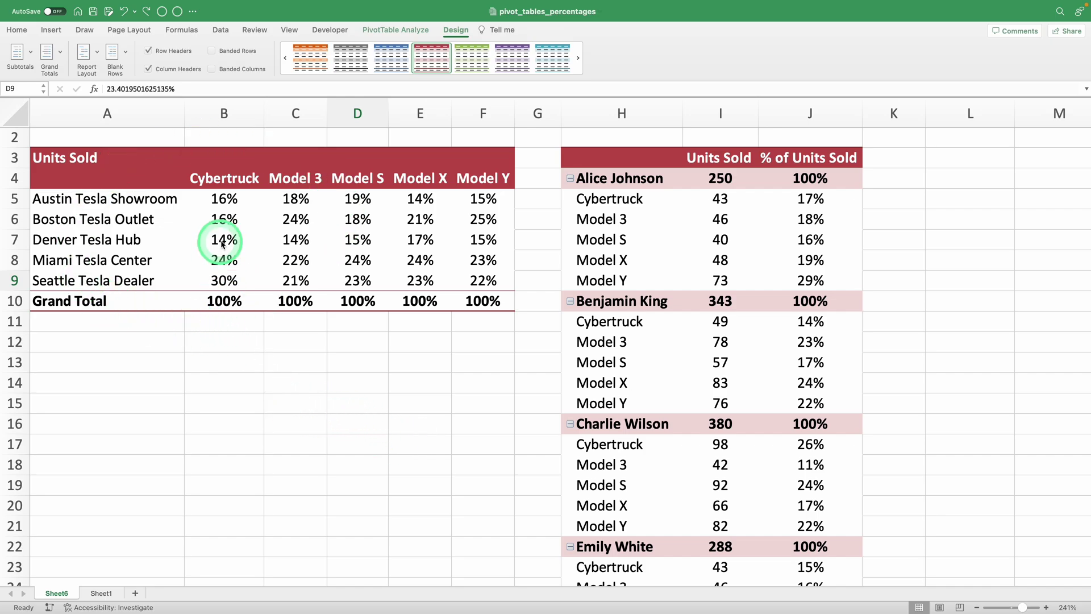
Step: Highlight the Dealership and Sales Rep columns of the Tesla sales data in turn
scroll(226, 239, "up", 2)
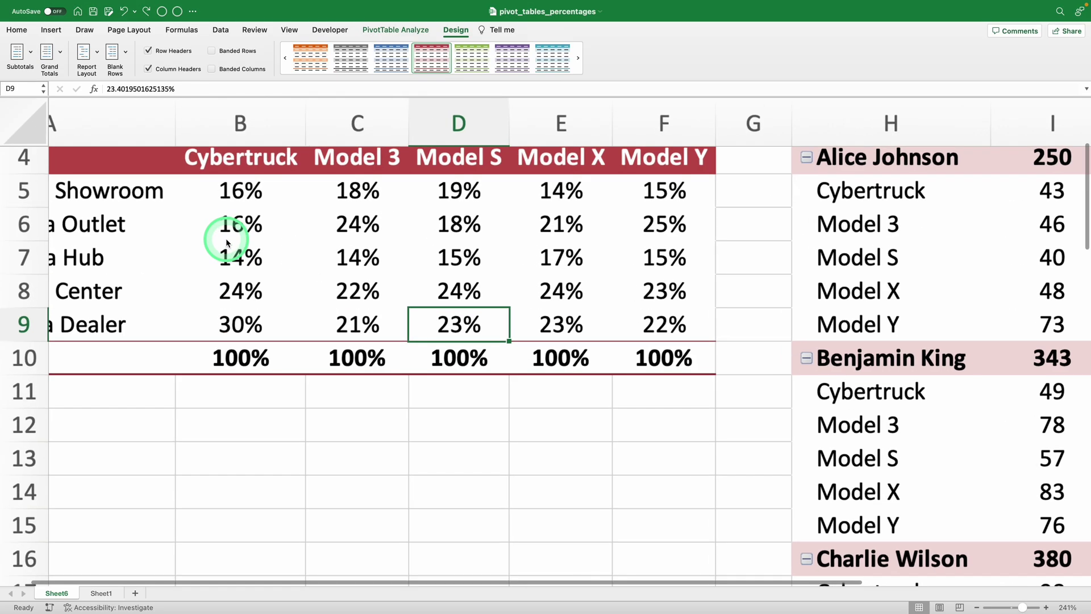
scroll(227, 239, "up", 2)
scroll(226, 239, "up", 2)
scroll(256, 227, "up", 2)
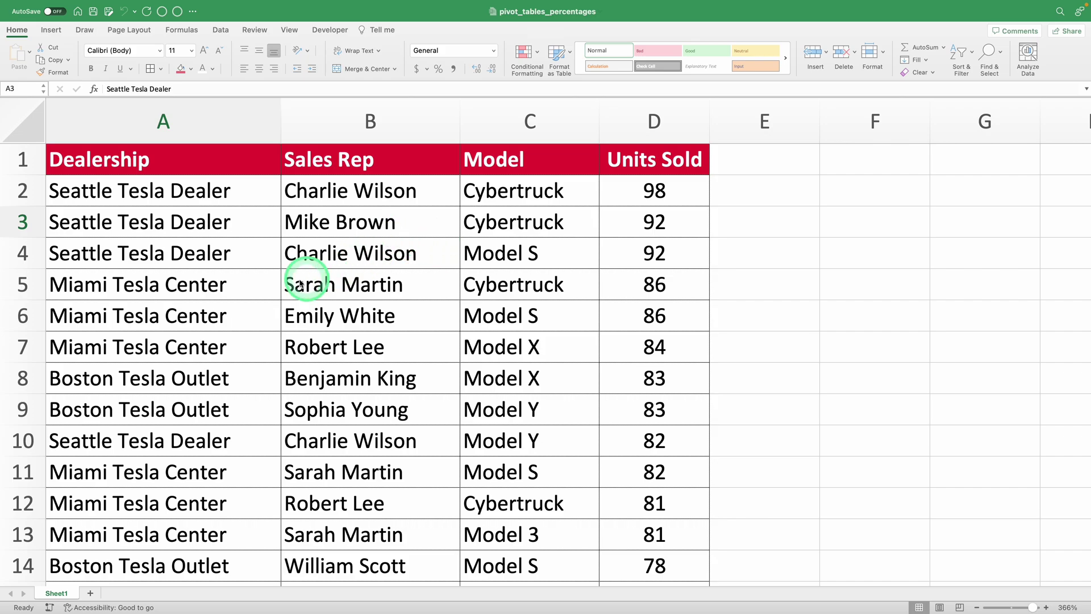
left_click(213, 126)
left_click(343, 116)
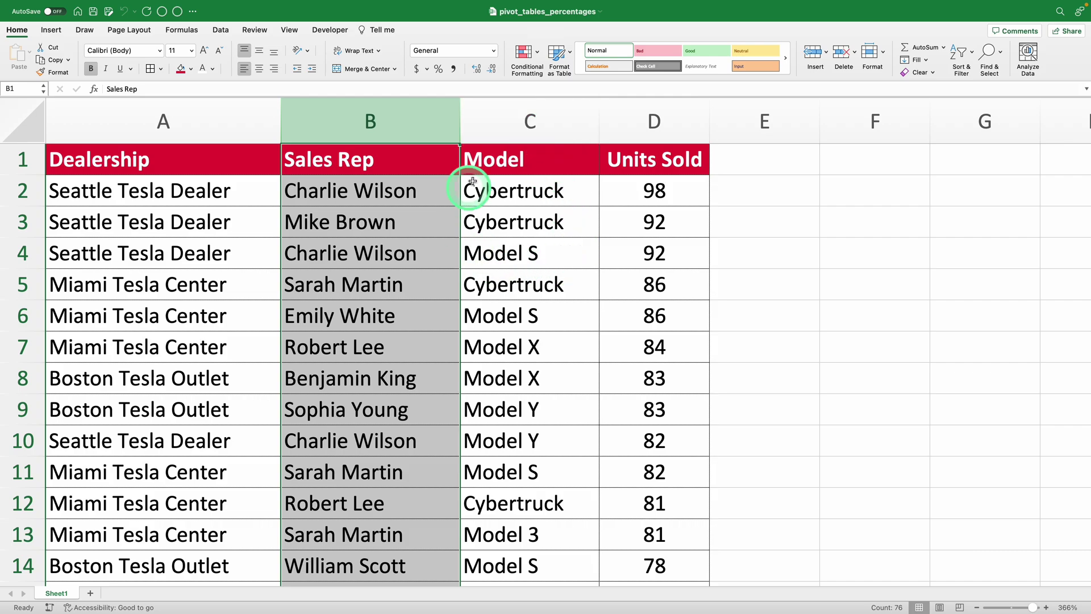
left_click(557, 238)
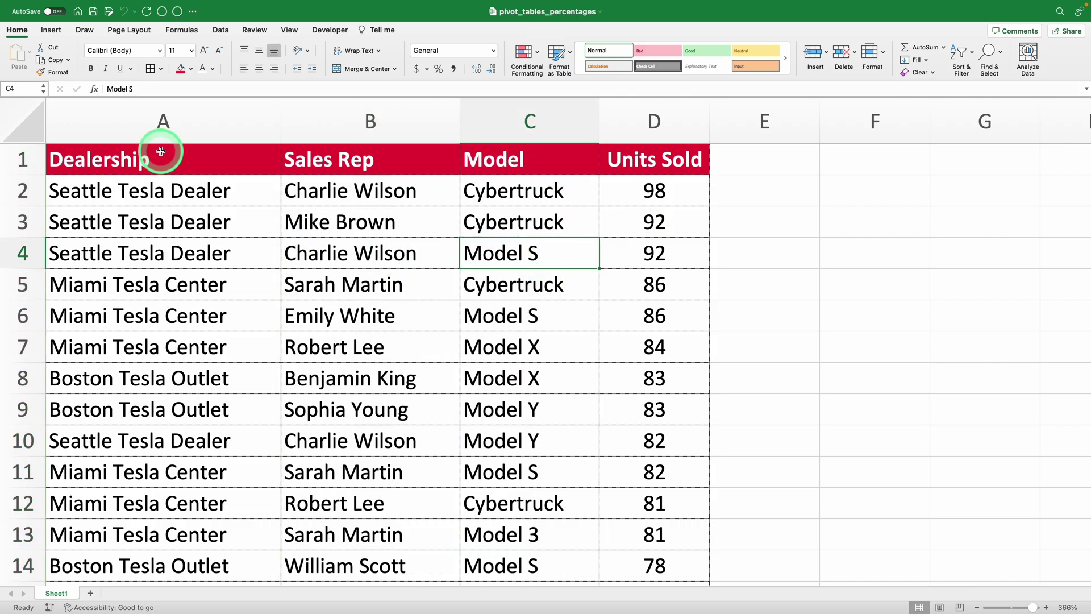
left_click(160, 128)
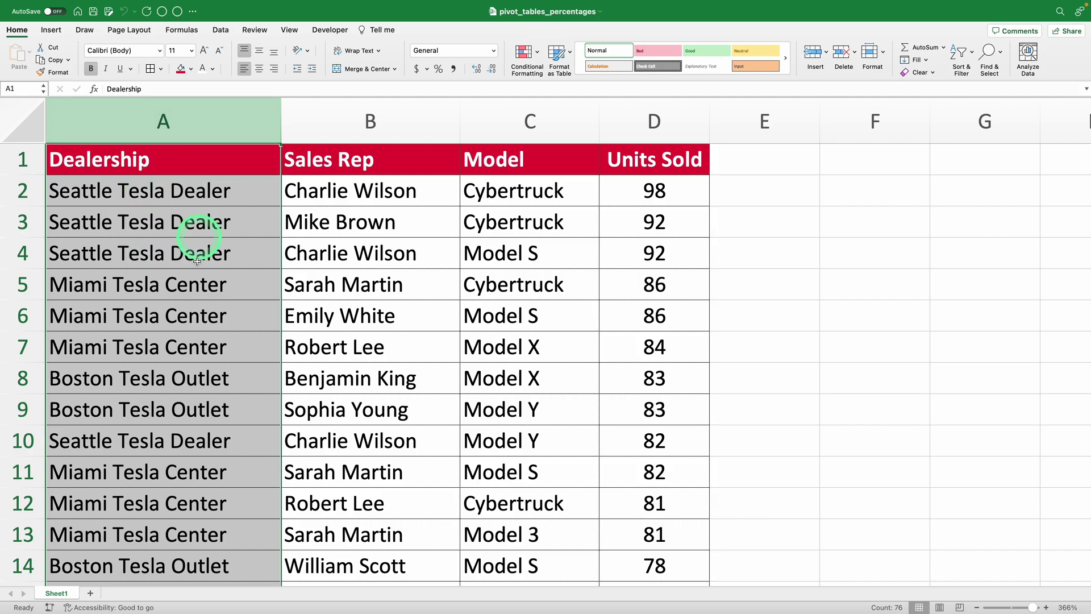
left_click(169, 257)
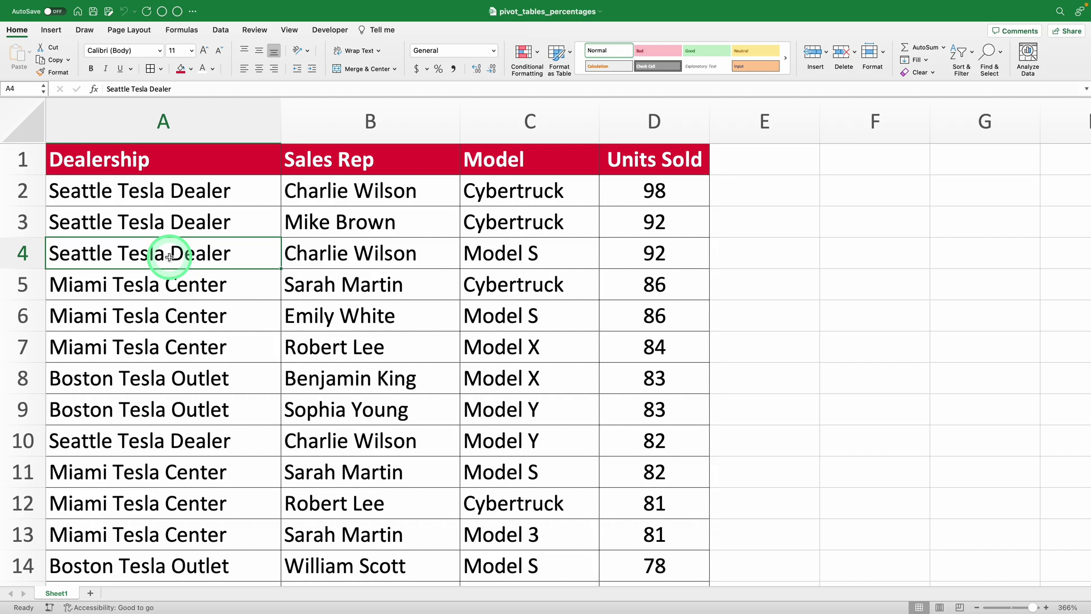
left_click(369, 121)
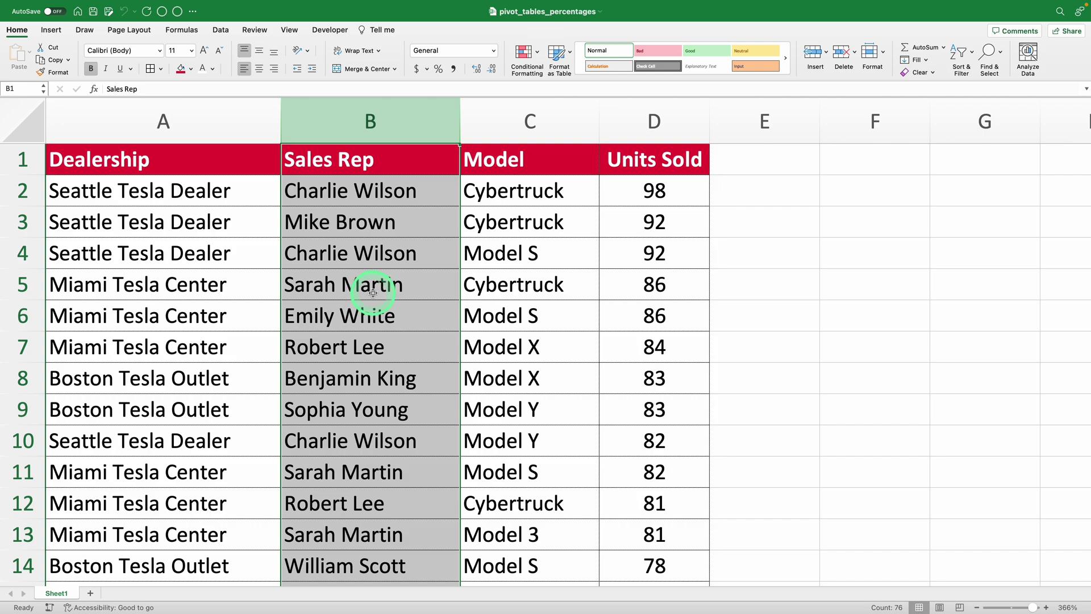
left_click(487, 292)
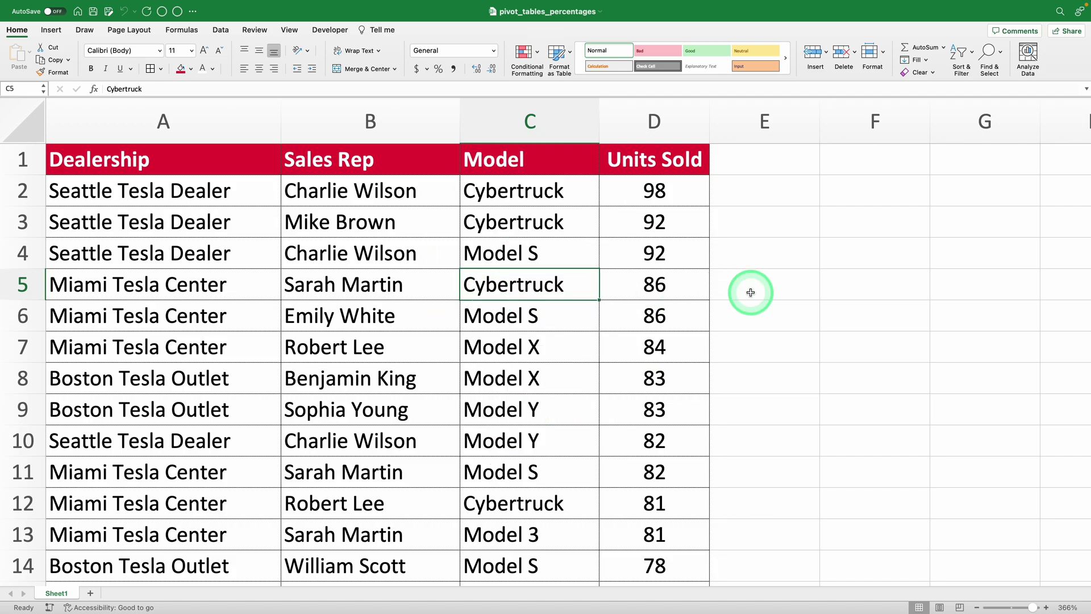
left_click(855, 283)
type("=su")
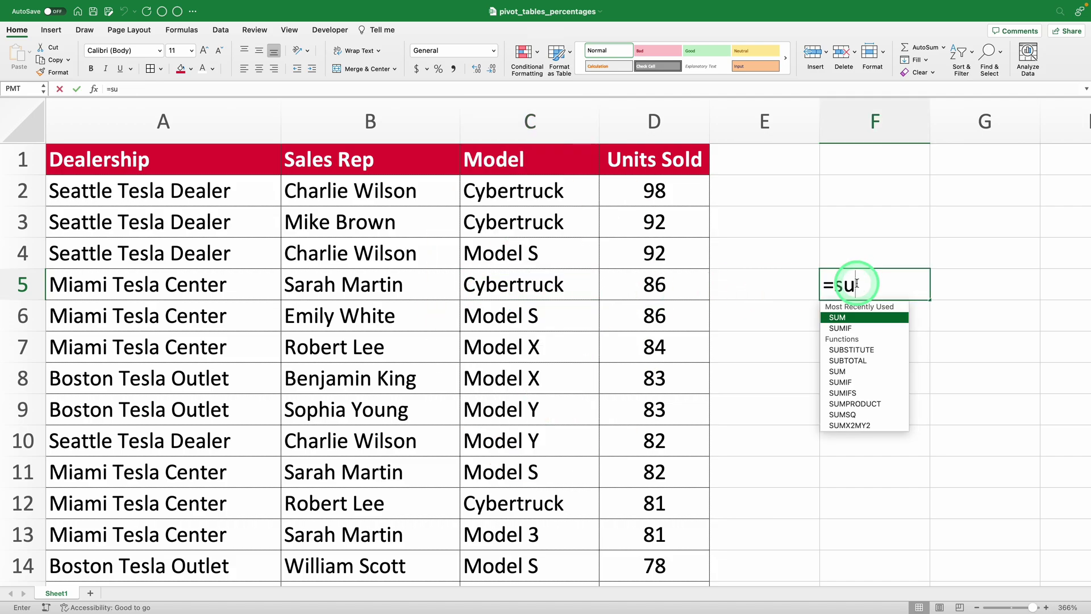
type("mif")
key("Tab")
left_click(653, 117)
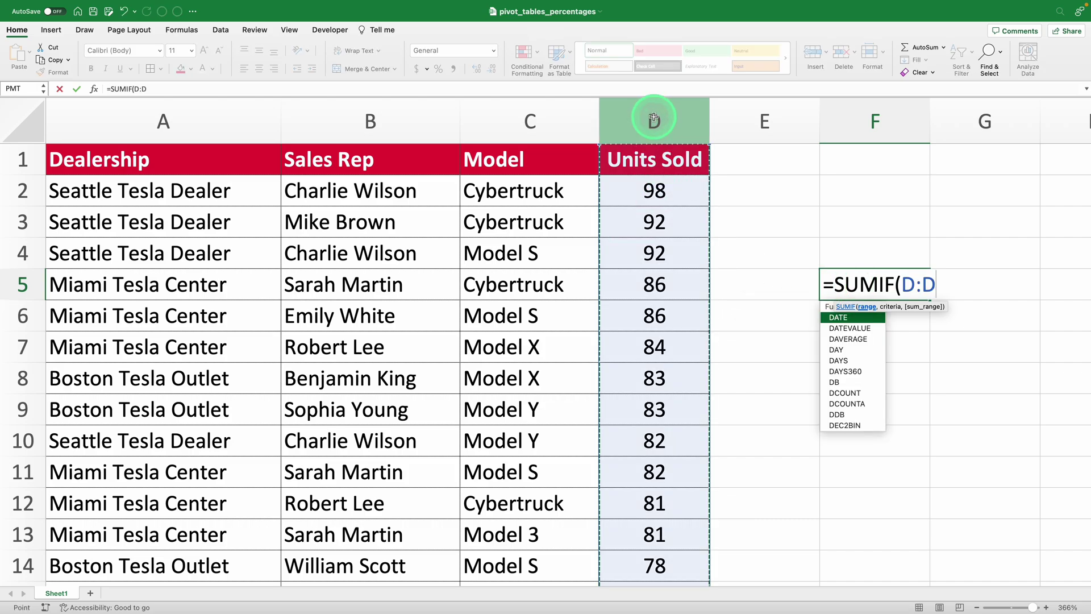
type(",")
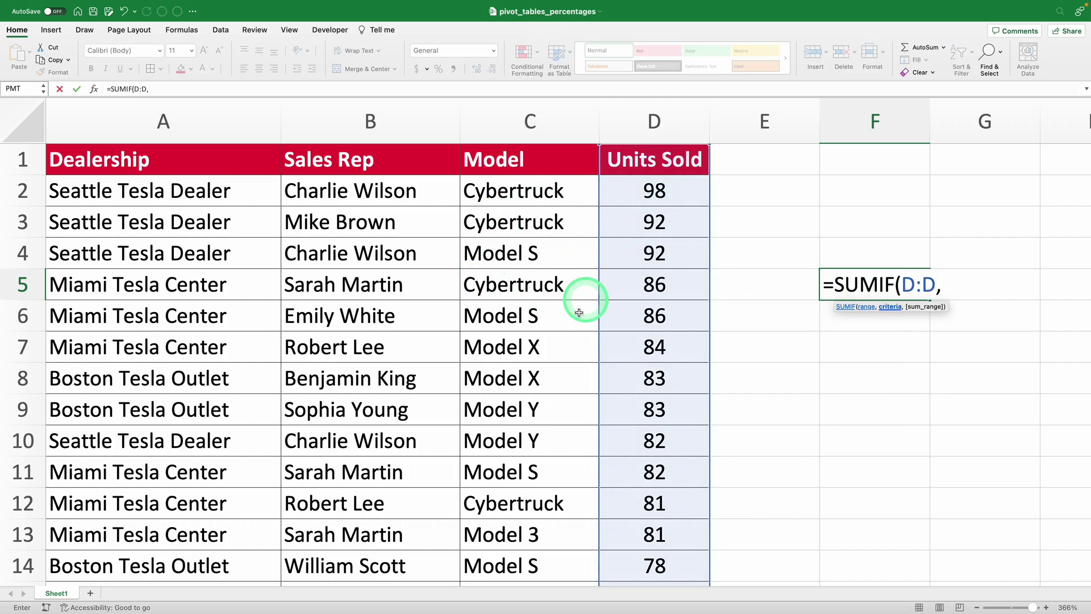
key("BackSpace")
key("BackSpace")
key("BackSpace")
key("BackSpace")
key("BackSpace")
key("BackSpace")
key("BackSpace")
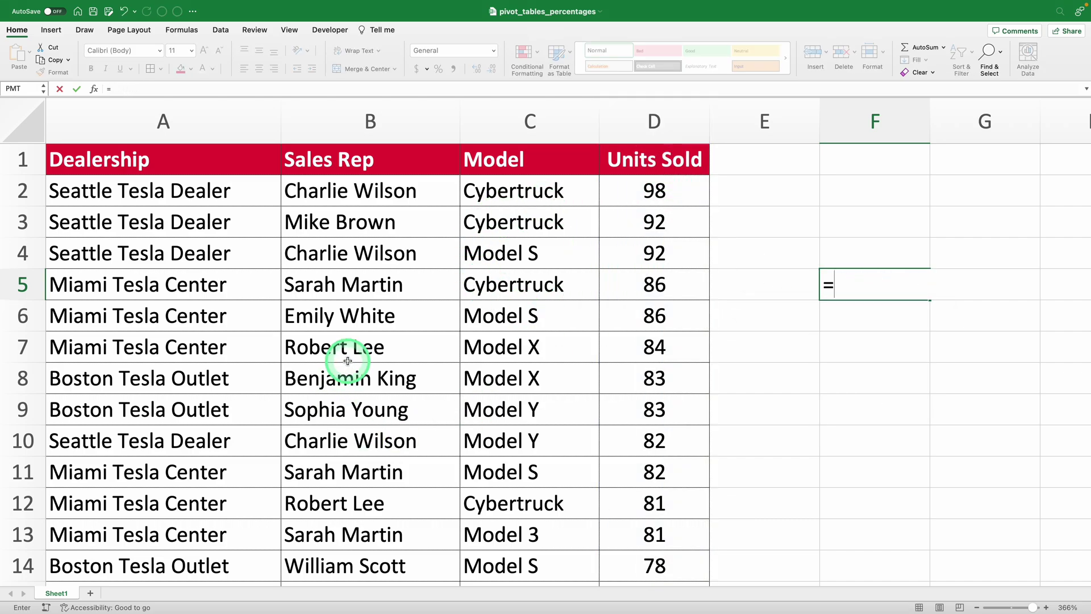
key("Escape")
left_click(306, 284)
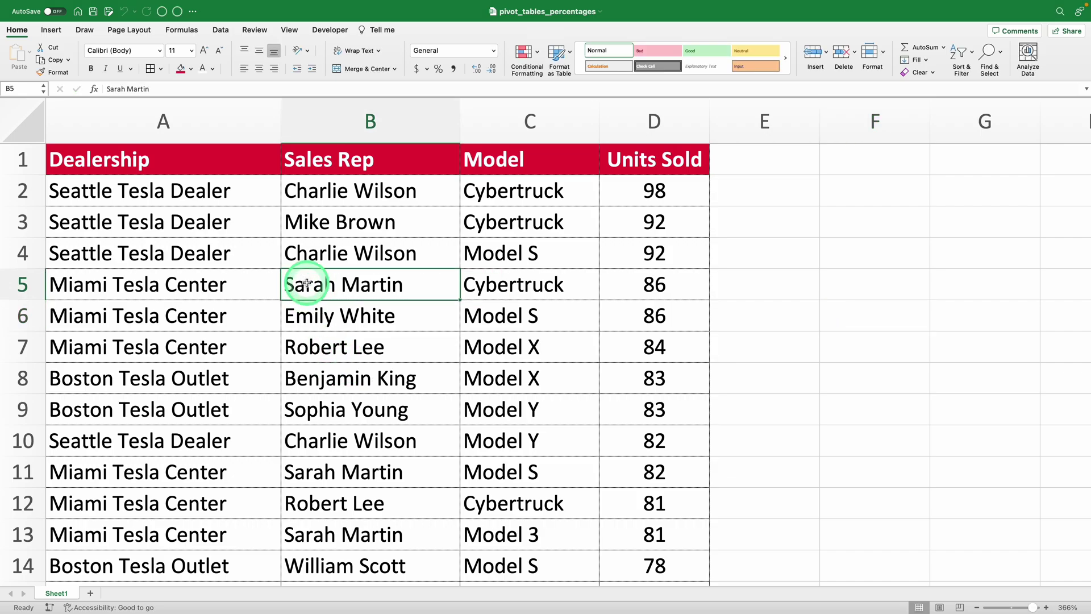
Step: Start a PivotTable from the sales data range A1:D76, placed on a new worksheet
left_click(170, 258)
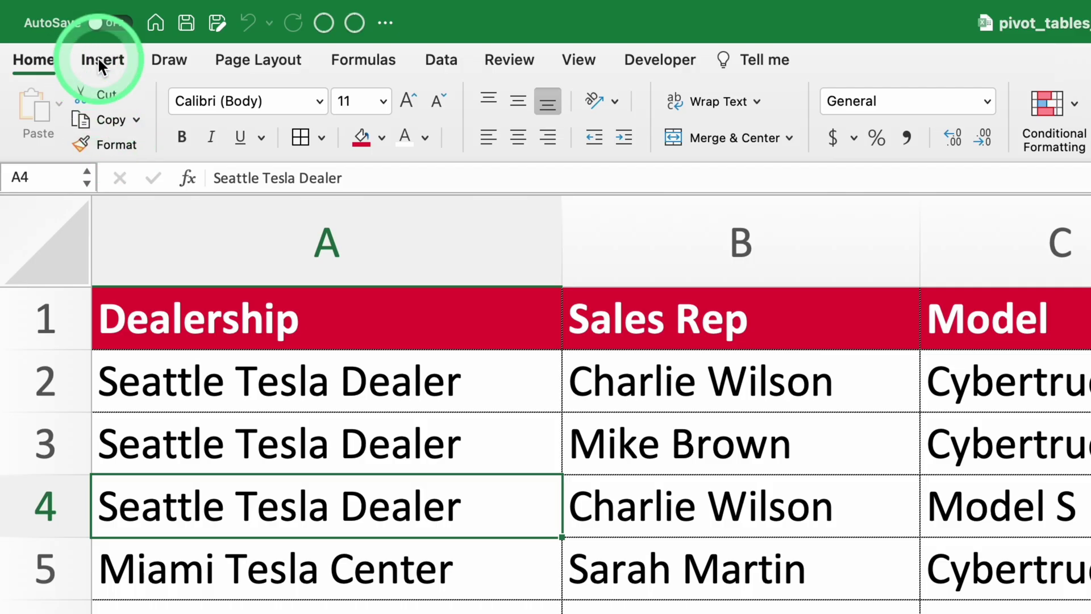
left_click(50, 30)
left_click(37, 111)
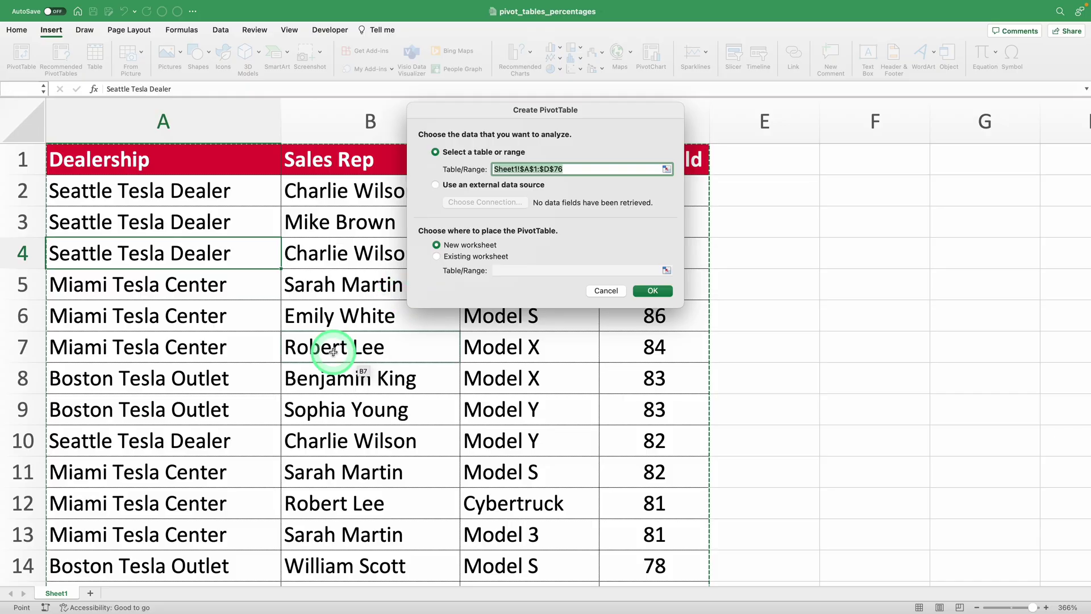
scroll(333, 351, "down", 2)
scroll(333, 352, "down", 4)
scroll(333, 352, "down", 4)
scroll(333, 352, "down", 7)
scroll(332, 352, "down", 5)
scroll(333, 352, "up", 1)
scroll(333, 352, "up", 10)
scroll(333, 352, "up", 6)
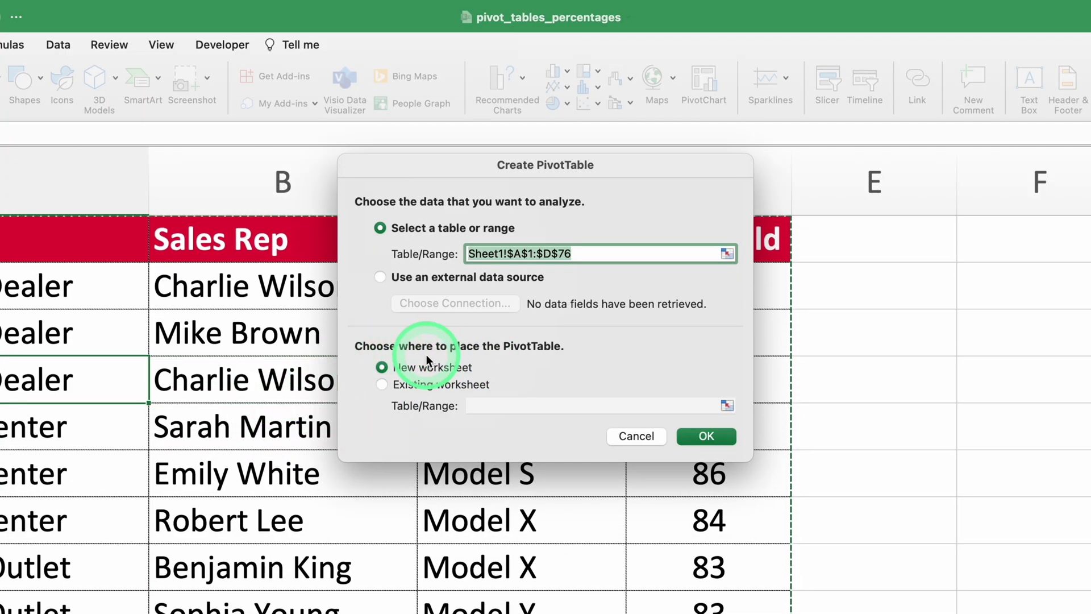
Step: Create the pivot table on a new worksheet
left_click(696, 435)
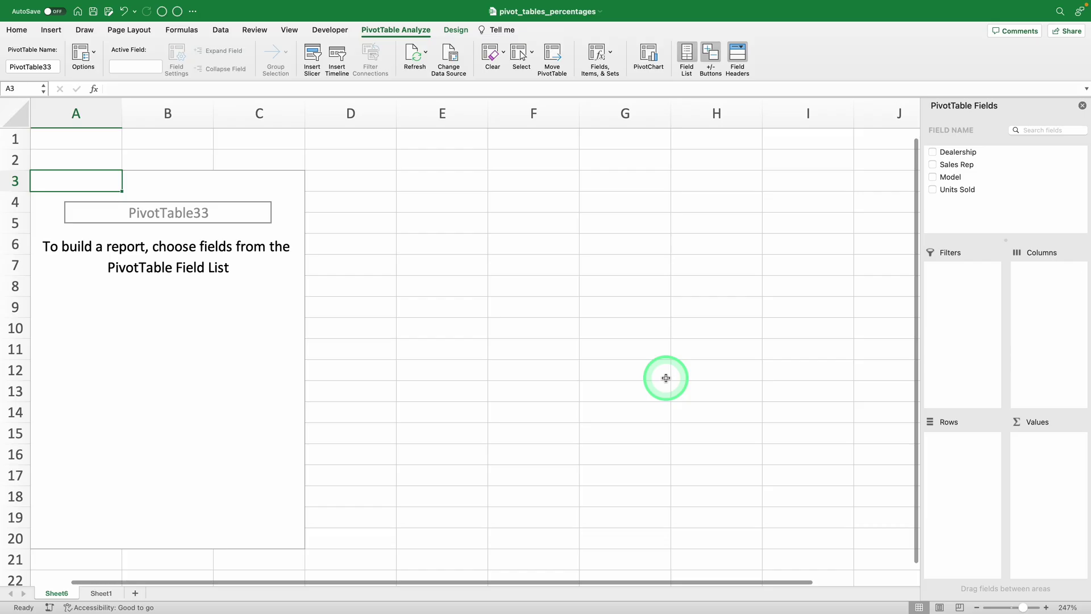
scroll(666, 378, "up", 3)
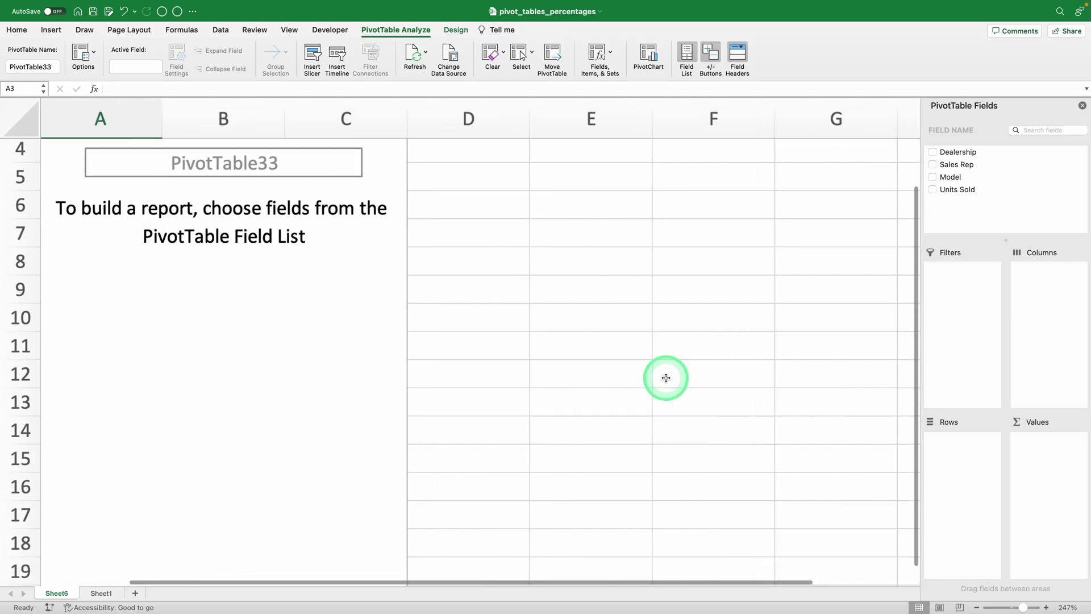
scroll(666, 377, "up", 2)
scroll(666, 377, "up", 2)
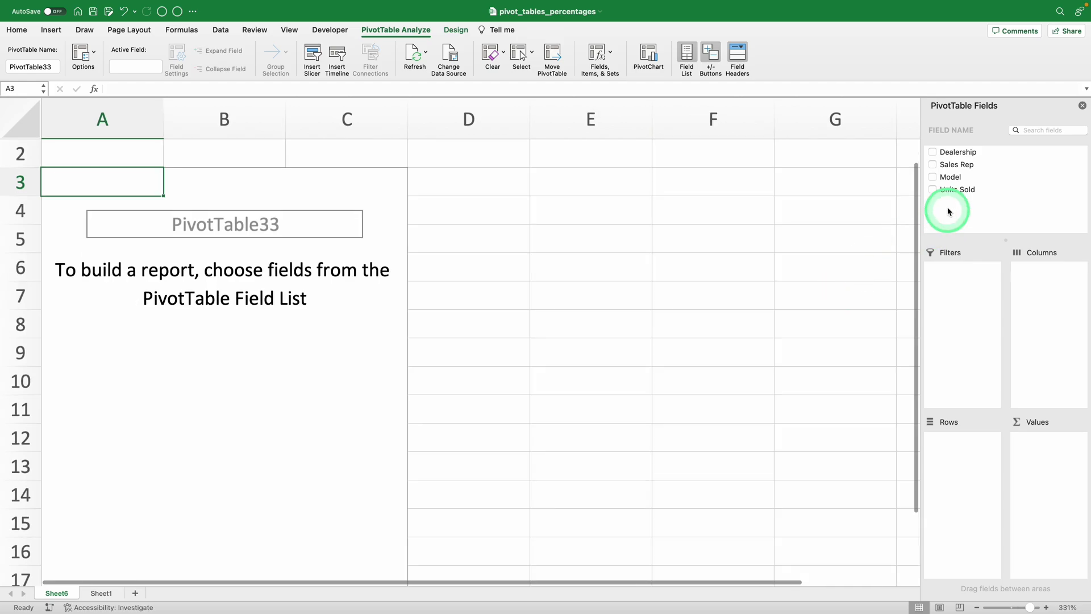
Step: Put Dealership in Rows, Units Sold in Values and Model in Columns
left_click(970, 155)
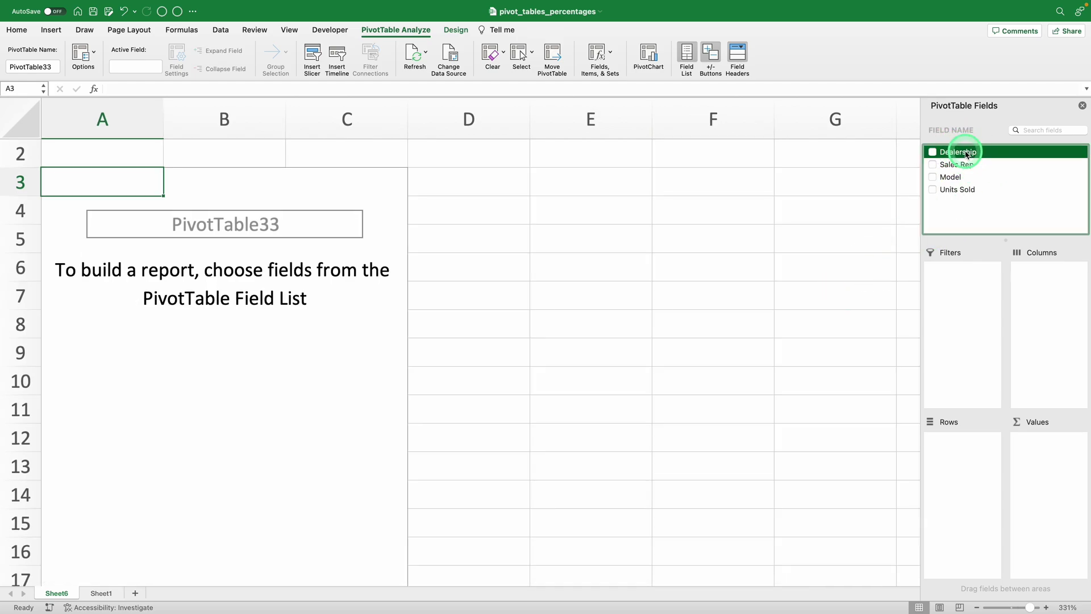
left_click_drag(966, 155, 966, 454)
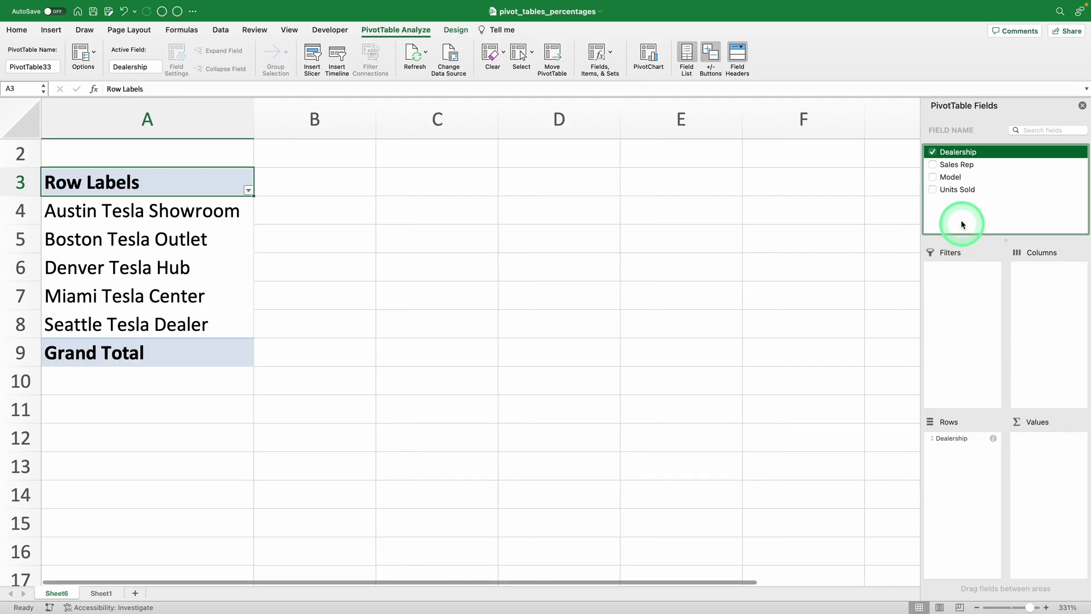
left_click_drag(958, 189, 1056, 470)
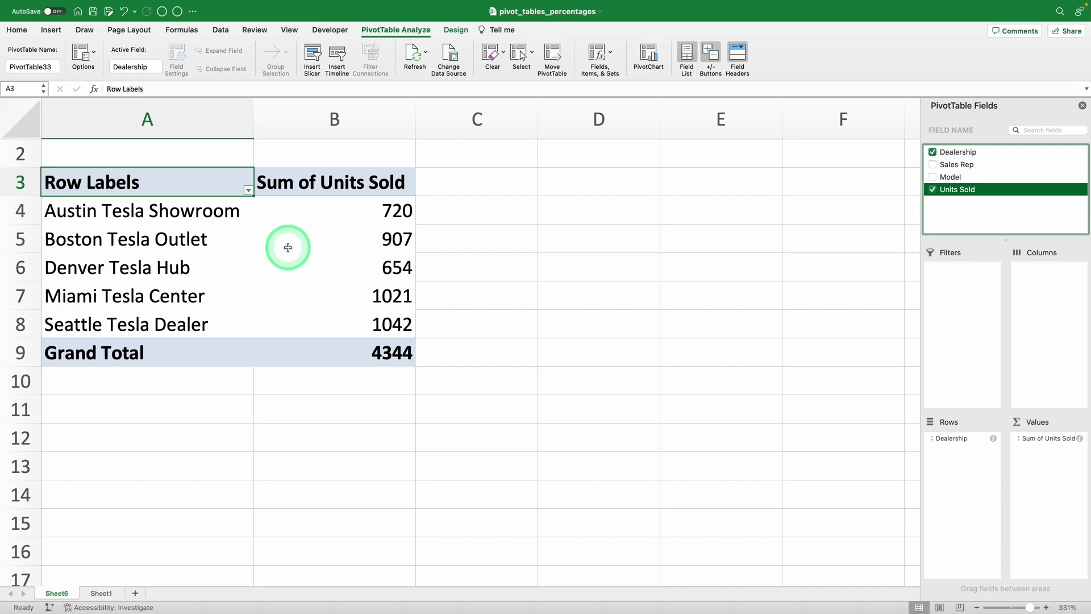
left_click_drag(951, 180, 1055, 292)
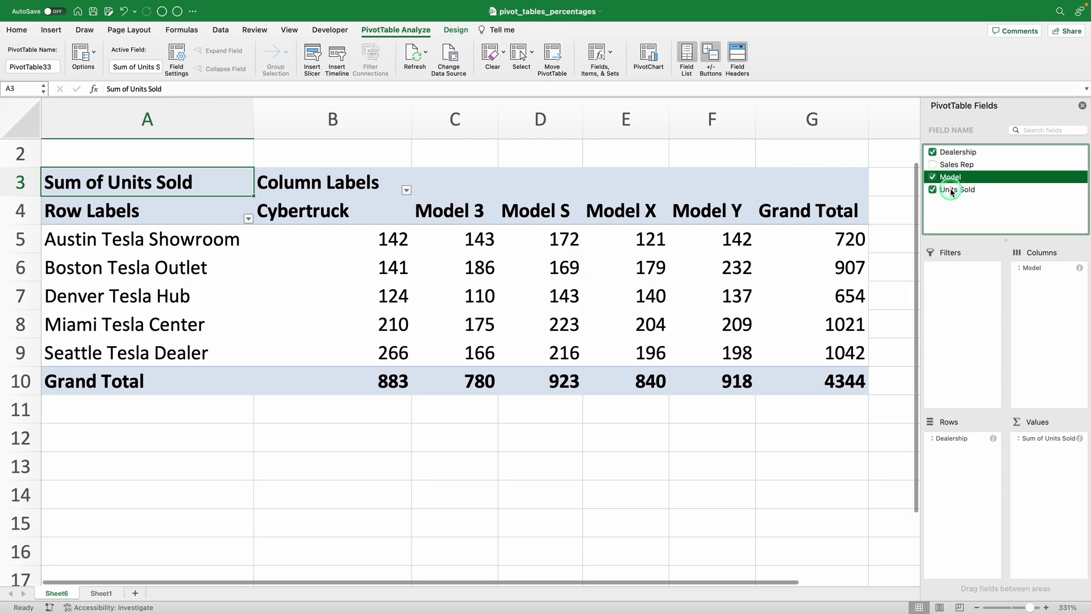
Step: Add a second Units Sold value and show it as % of Column Total
left_click_drag(951, 191, 1057, 467)
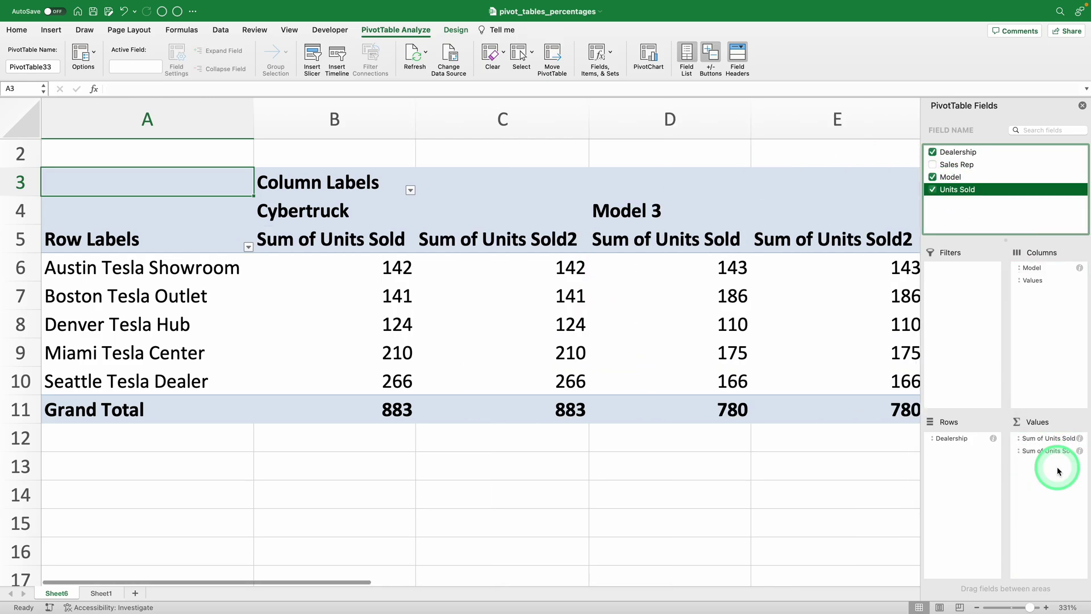
scroll(541, 406, "down", 3)
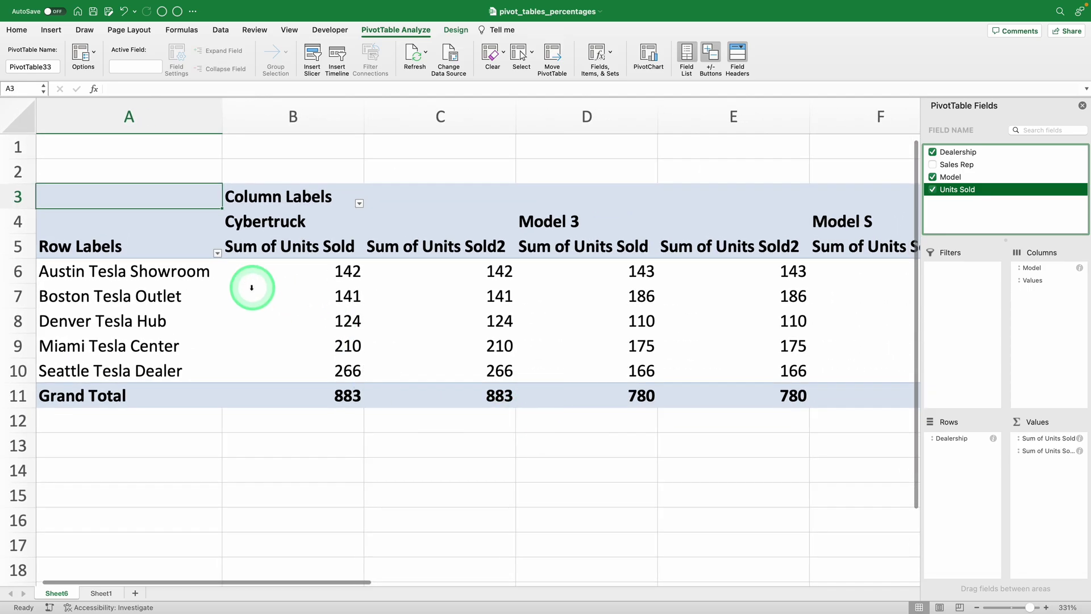
left_click(448, 276)
right_click(448, 276)
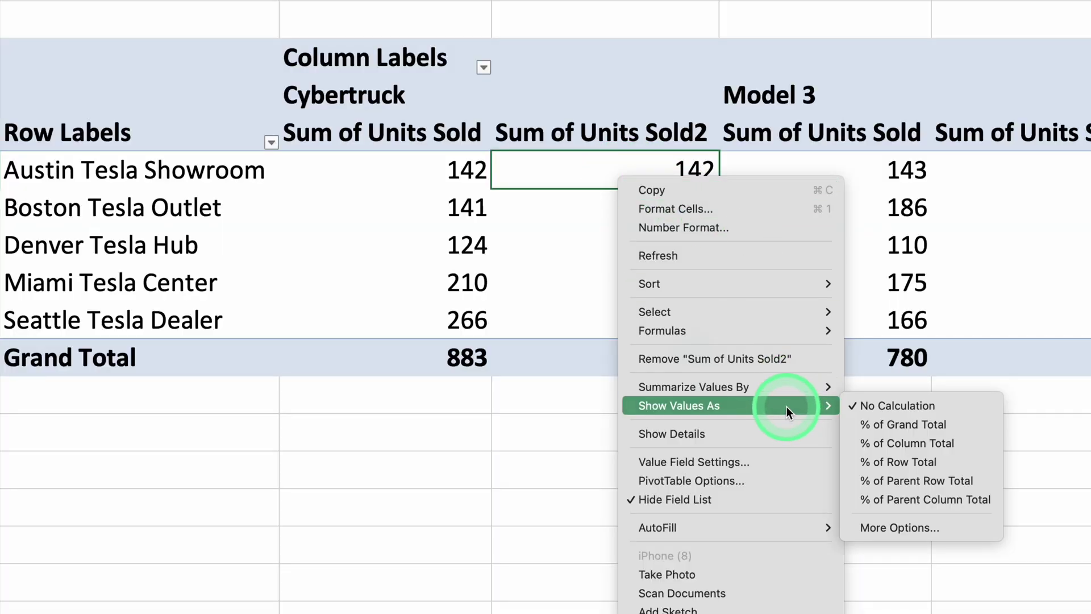
mouse_move(680, 406)
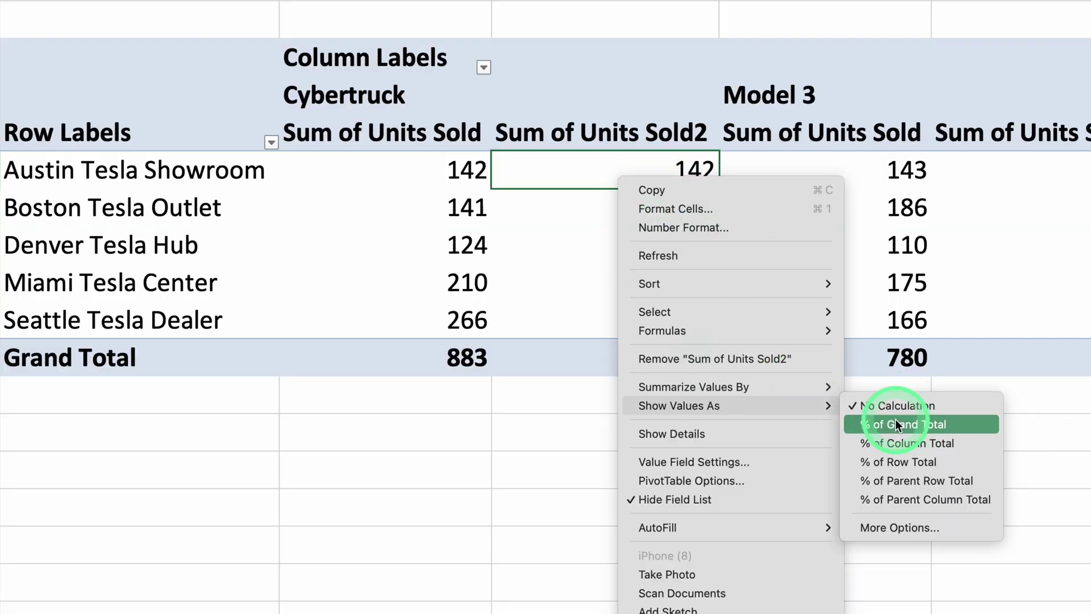
left_click(908, 444)
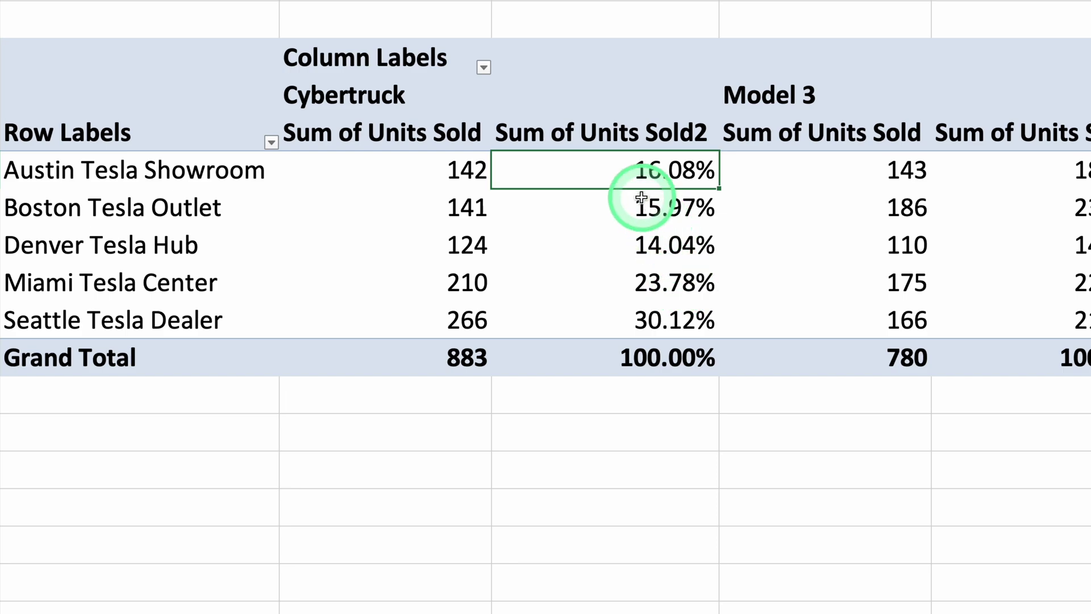
right_click(629, 181)
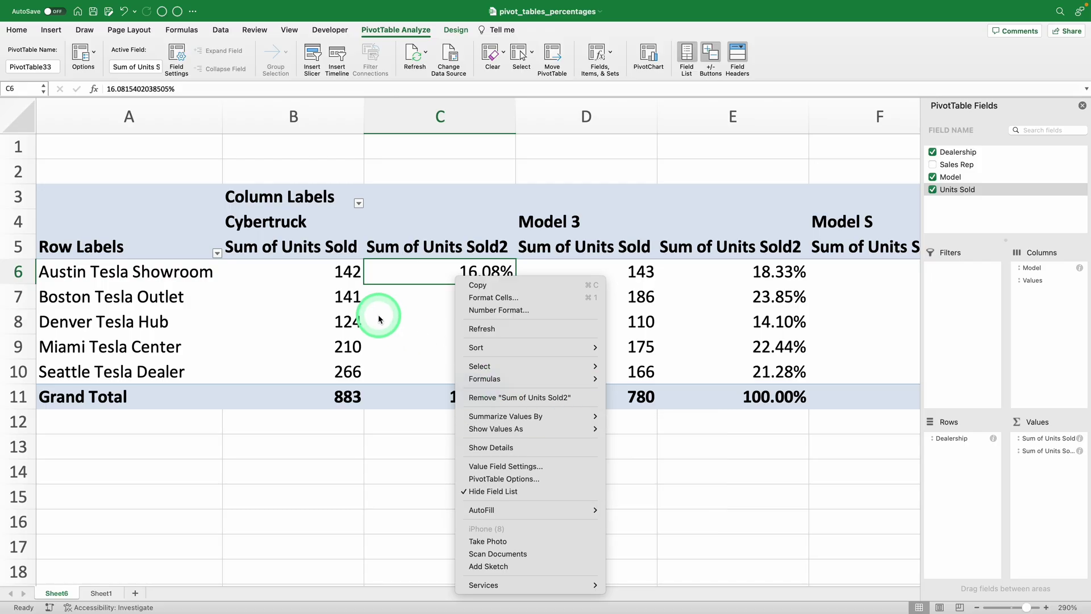
left_click(380, 319)
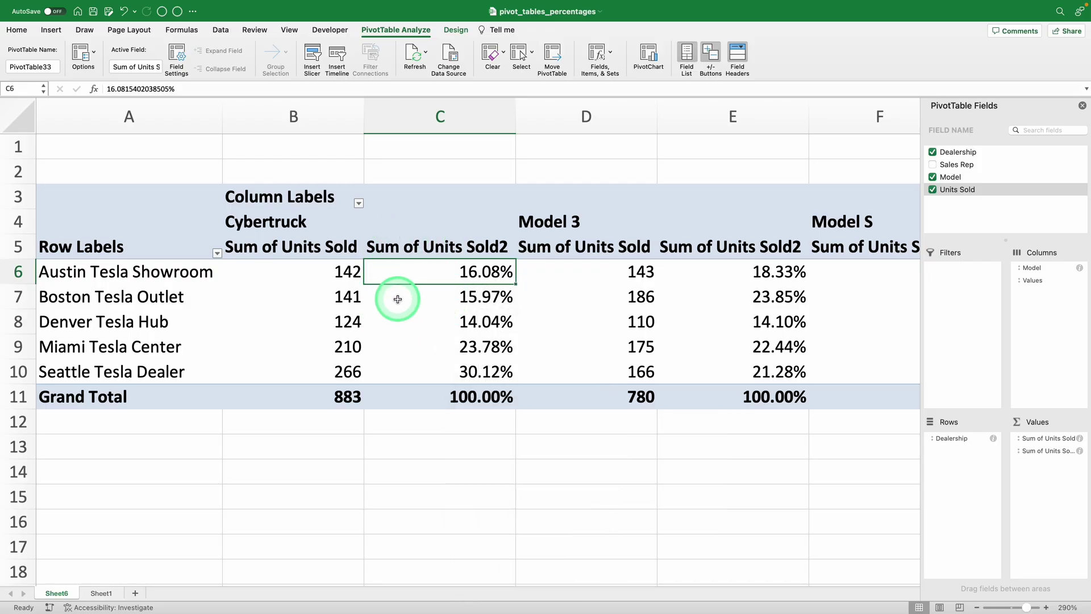
left_click(292, 206)
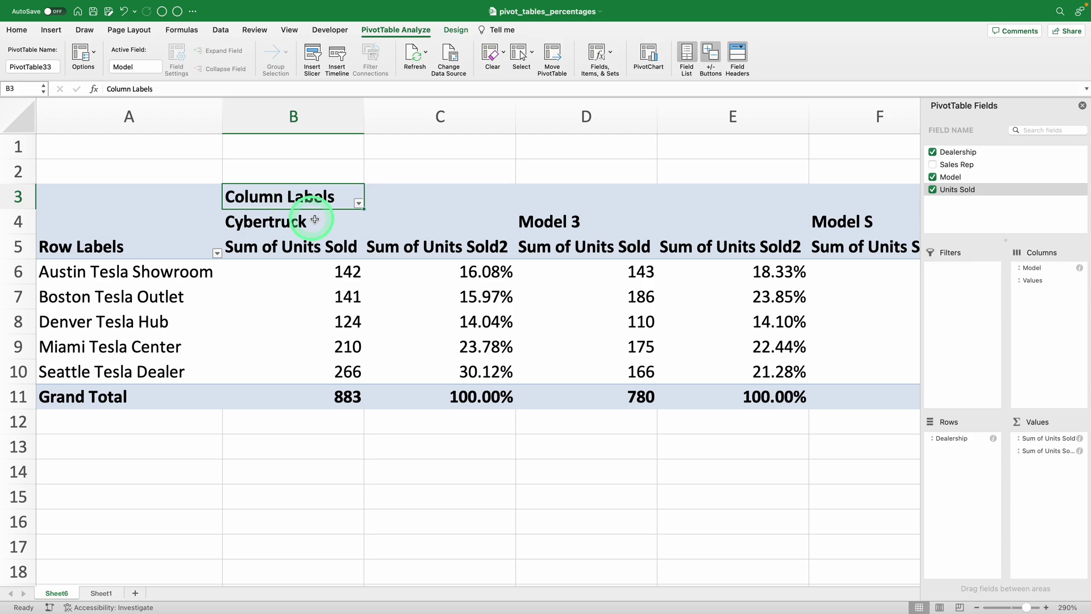
left_click_drag(448, 361, 440, 391)
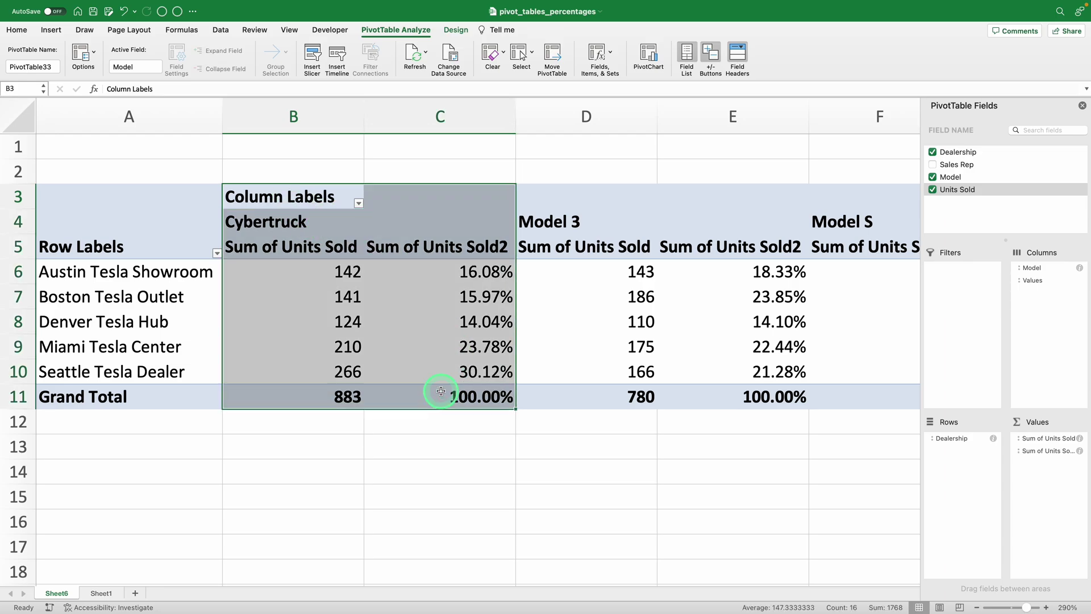
left_click(330, 222)
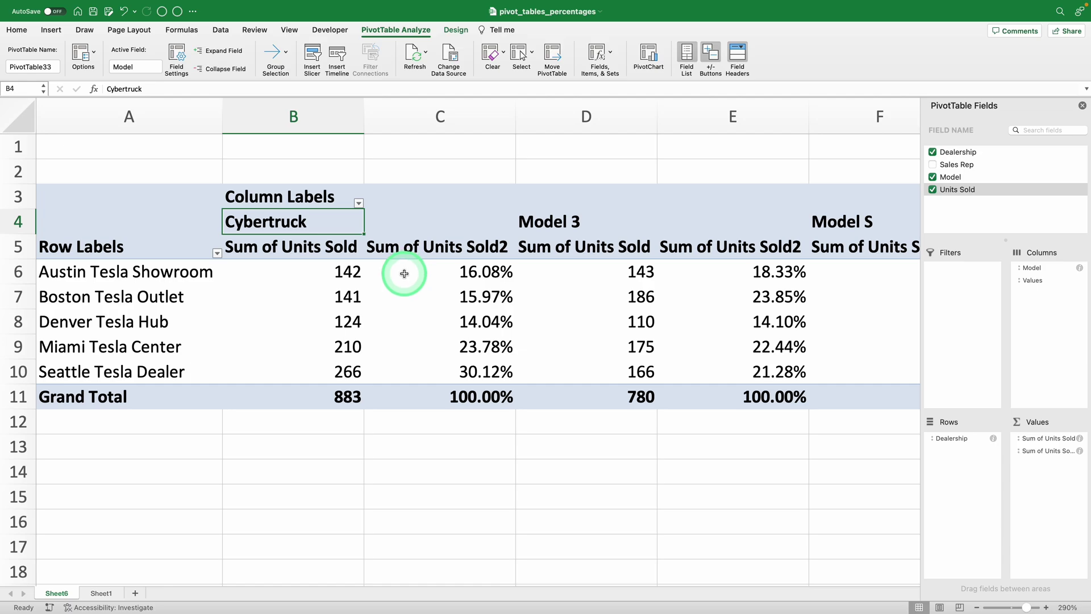
left_click(149, 273)
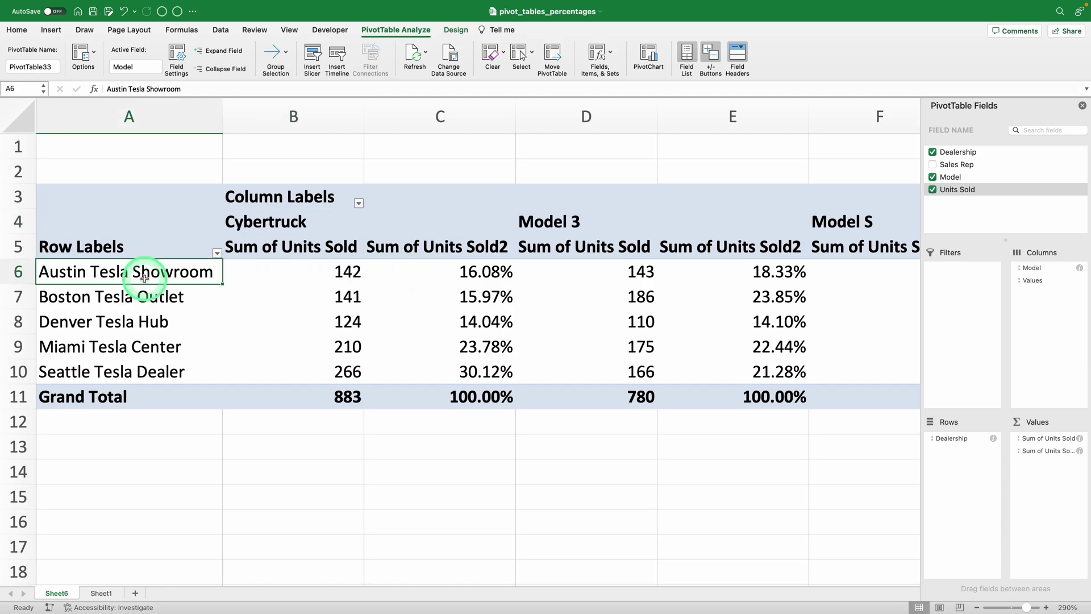
left_click(471, 270)
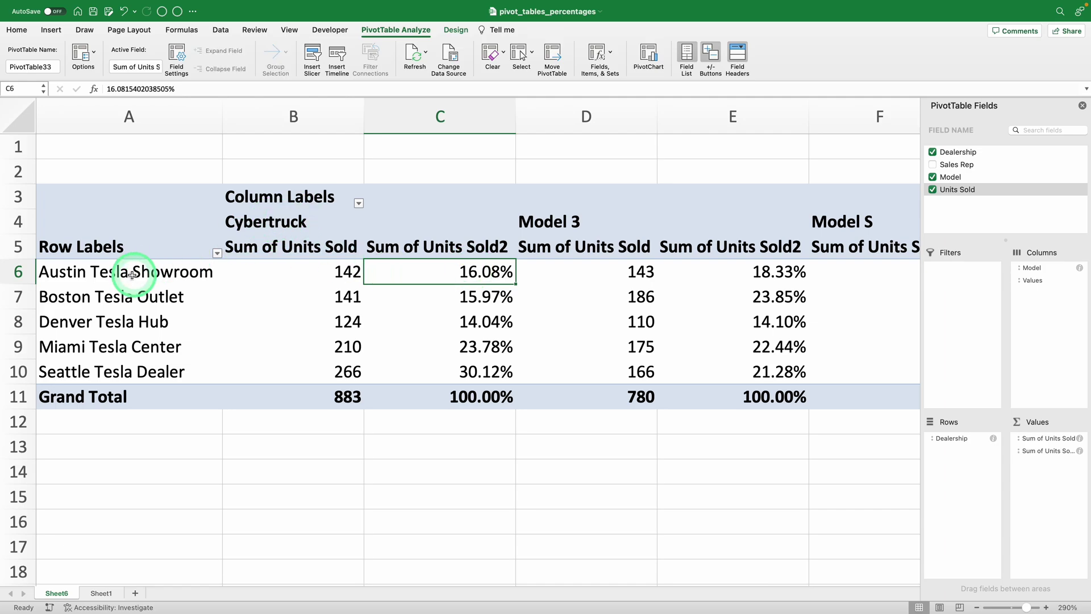
left_click(115, 295)
left_click(457, 296)
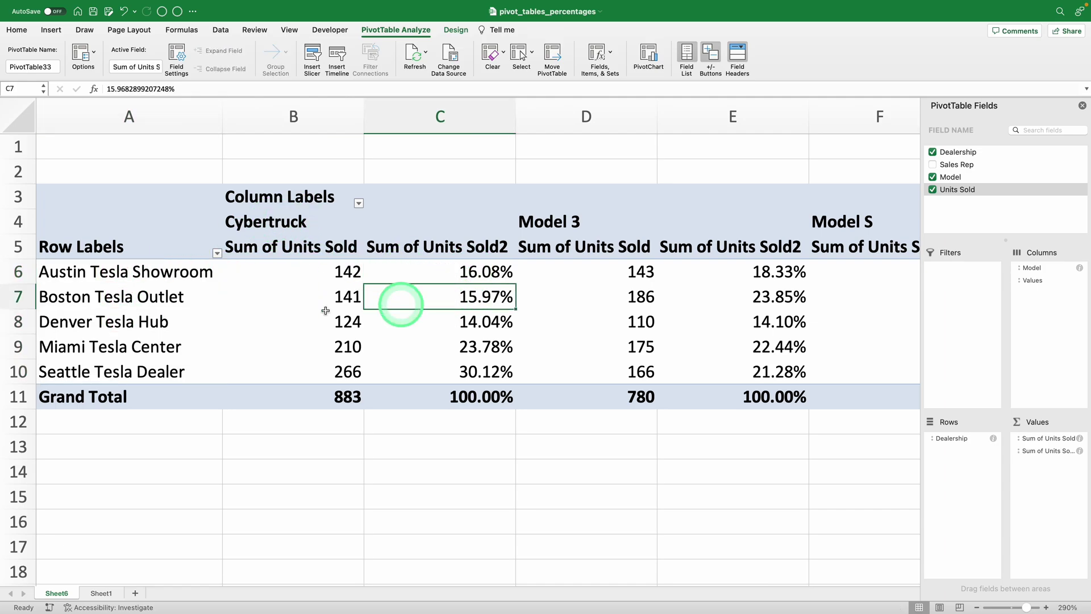
Step: Show the percentages as % of Row Total, checking Austin's Cybertruck at 19.72%
right_click(494, 300)
mouse_move(546, 445)
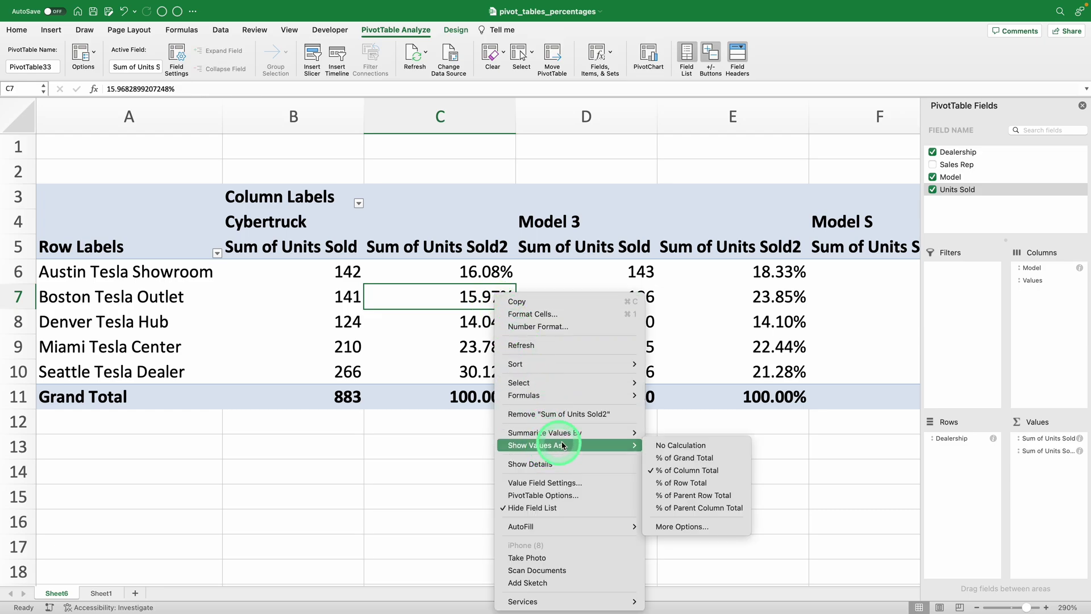
left_click(680, 483)
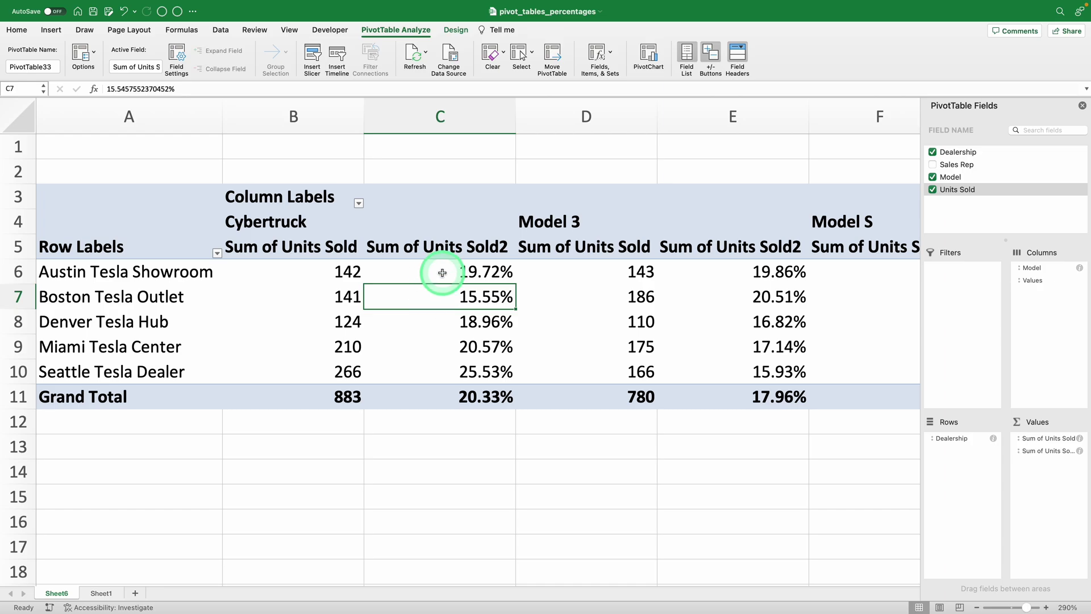
scroll(530, 311, "right", 1)
scroll(530, 311, "left", 1)
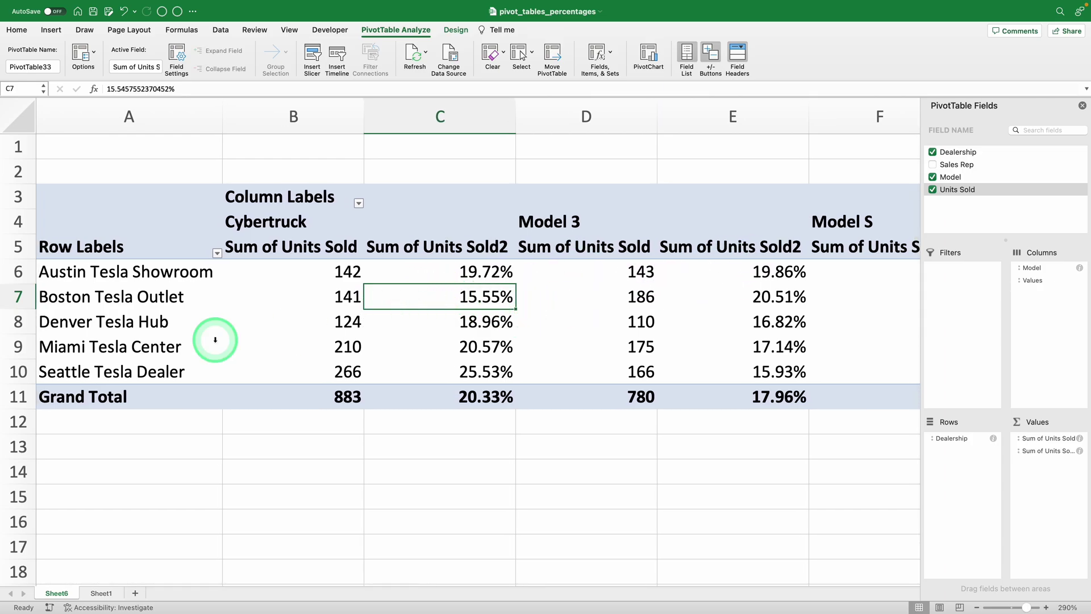
left_click(74, 271)
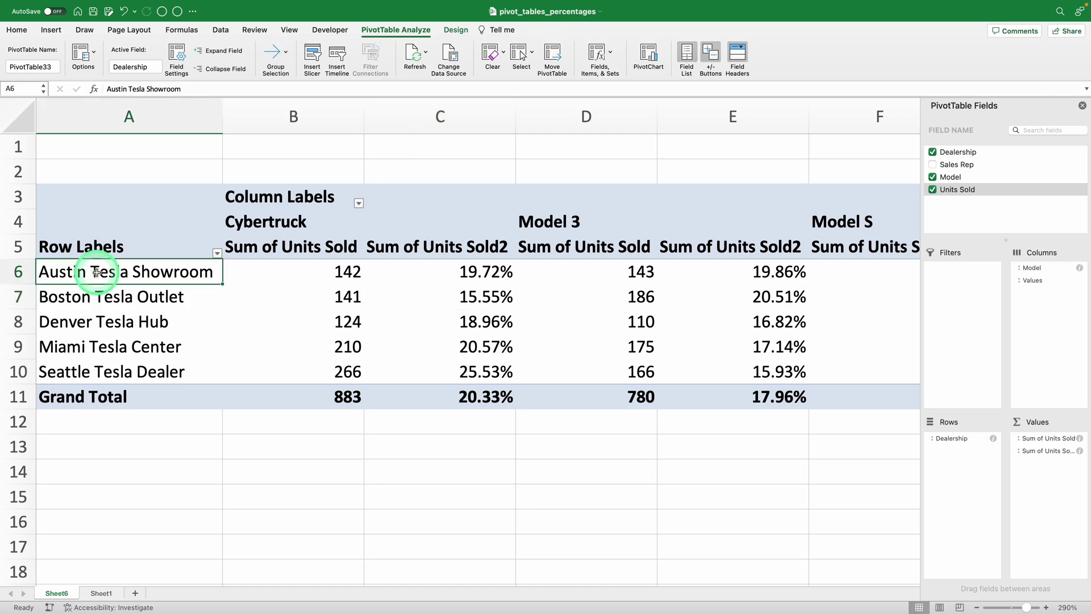
left_click(457, 271)
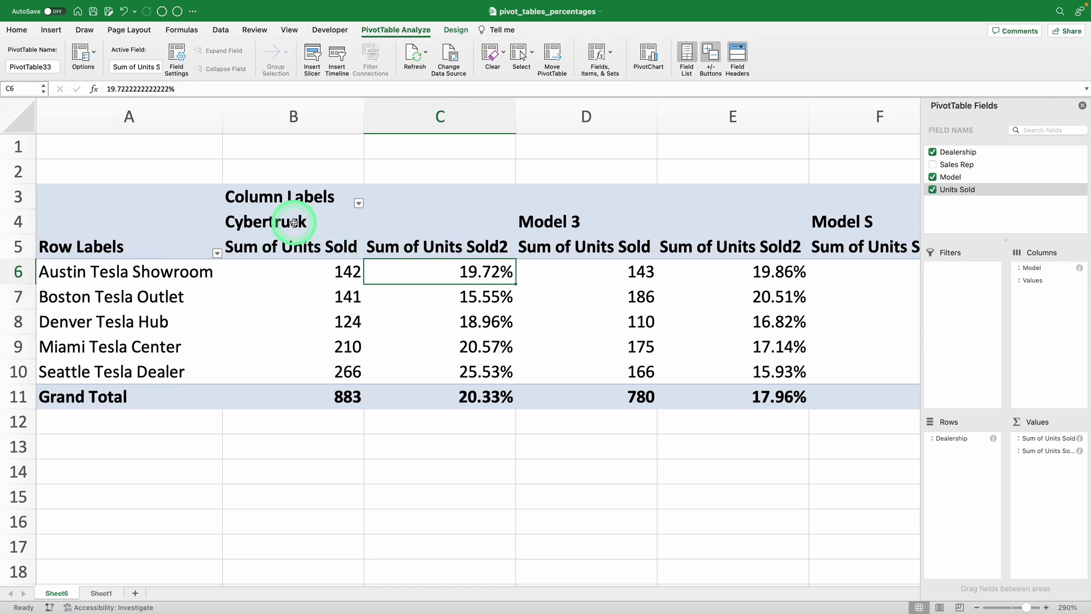
left_click(733, 271)
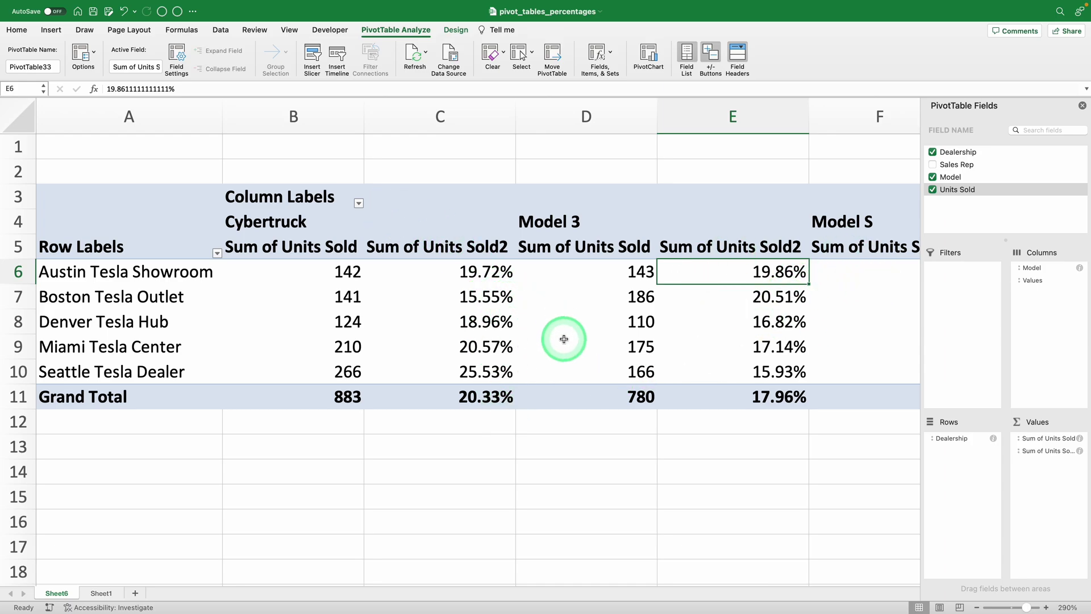
Step: Undo the row-total change so percentages show column-total shares again
key("ctrl+z")
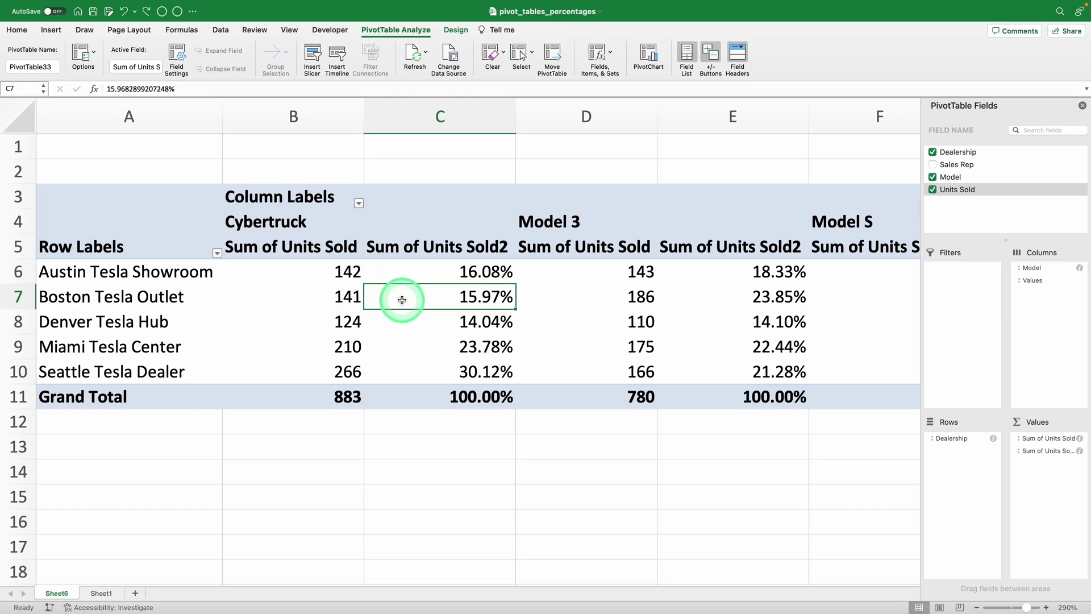
left_click_drag(289, 246, 438, 244)
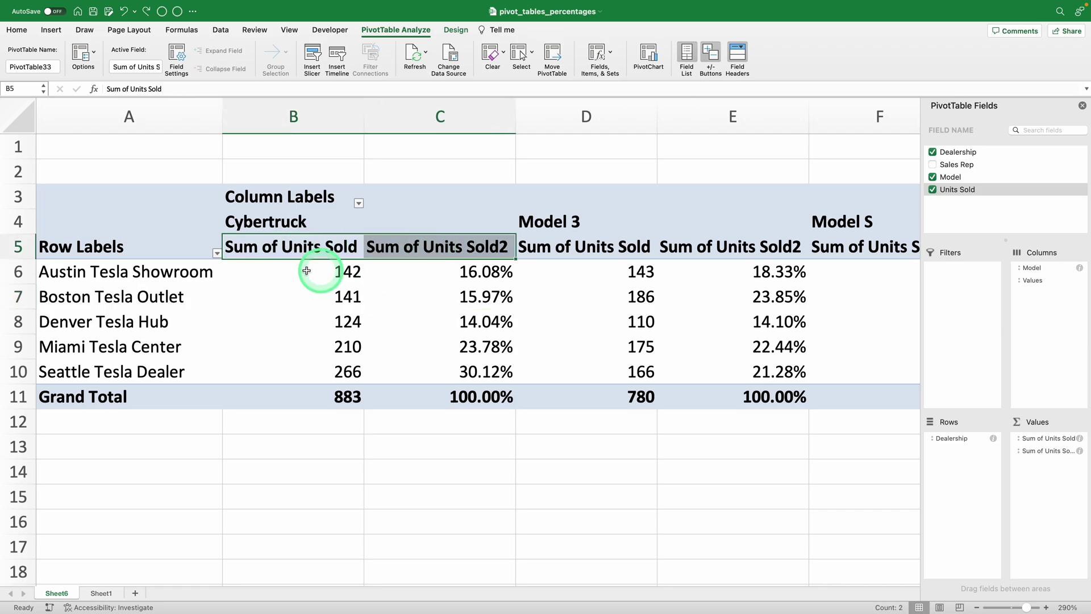
left_click(409, 320)
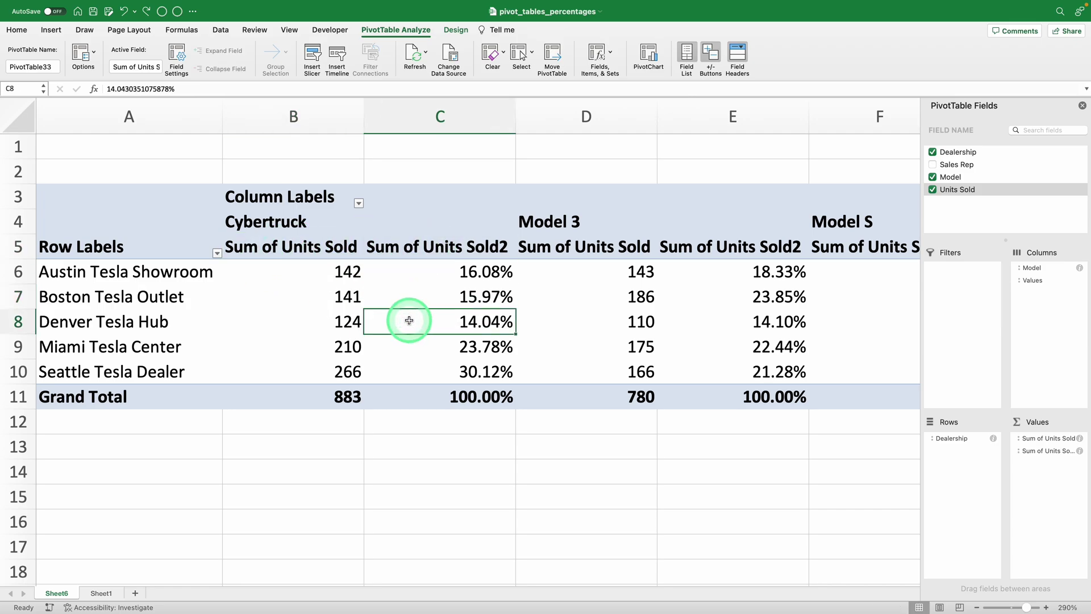
left_click(287, 245)
left_click_drag(360, 243, 477, 246)
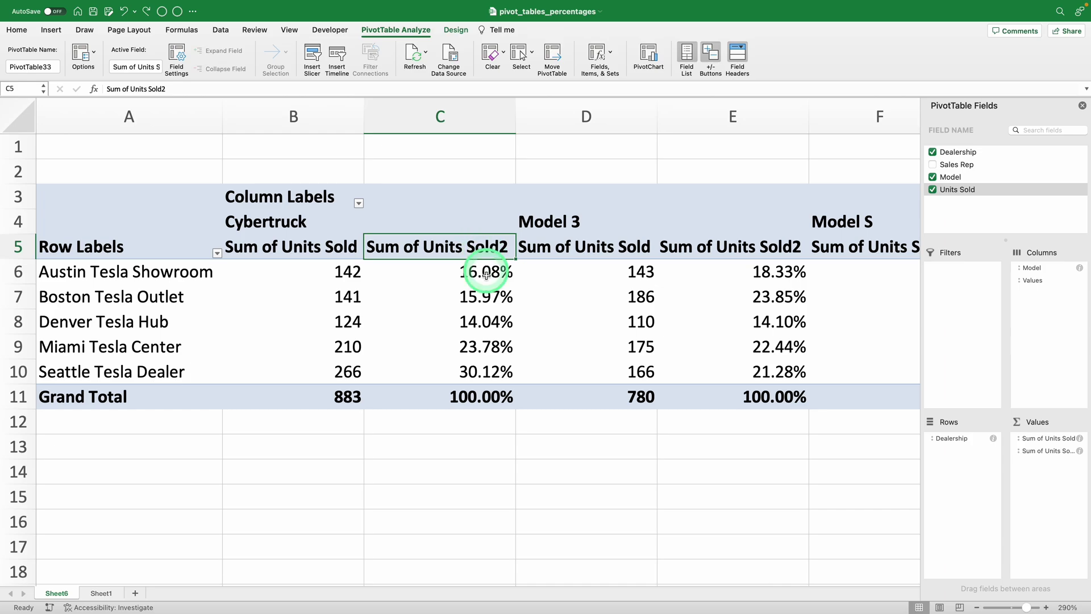
Step: Rename the value headers to 'Units Sold' and '% of Units Sold'
left_click(319, 245)
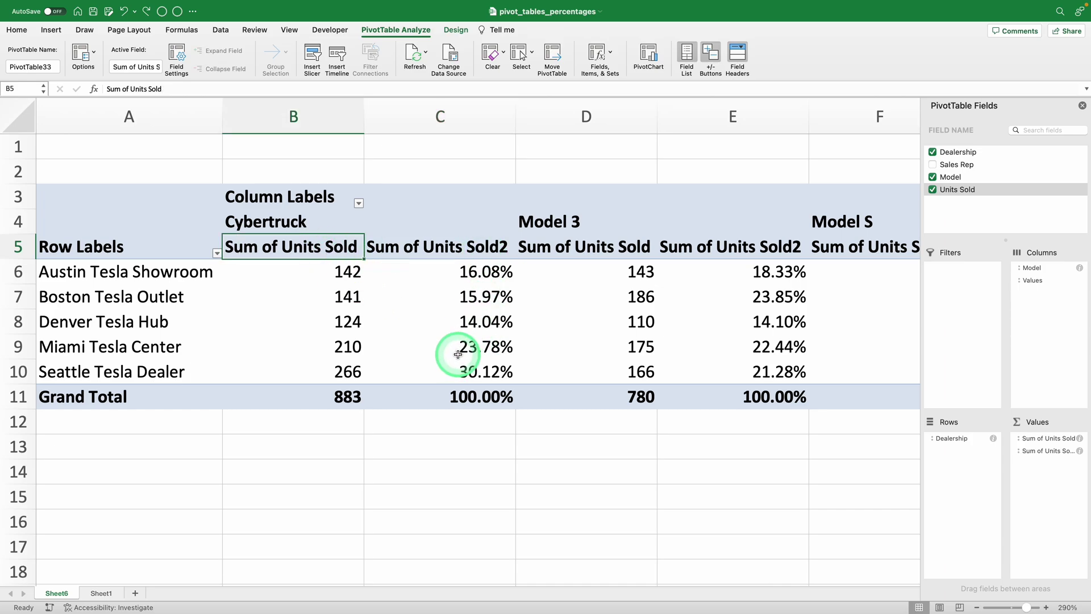
type("Unit")
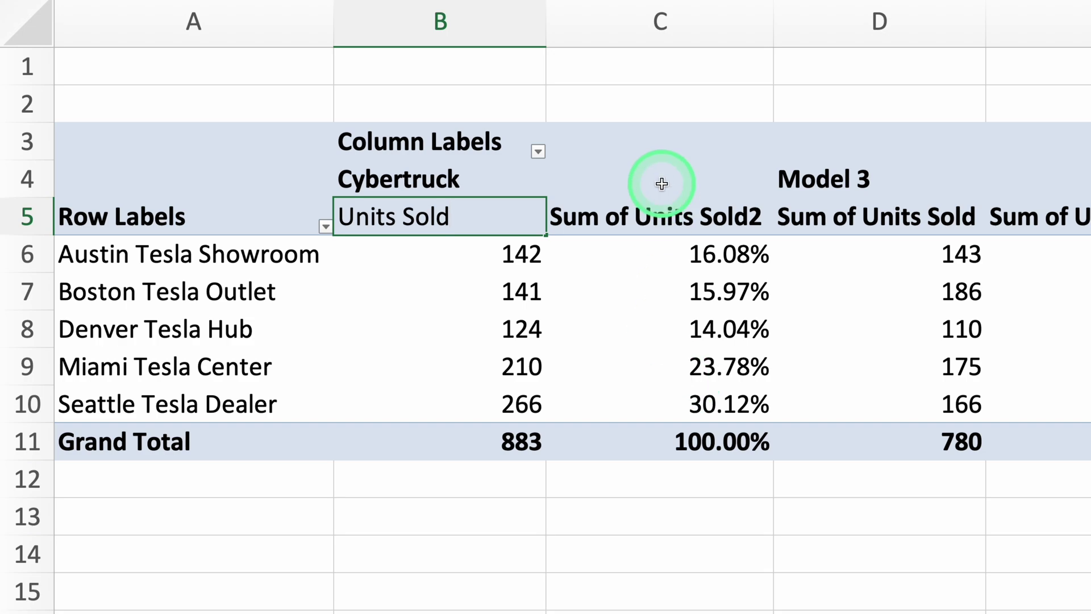
left_click(726, 214)
type("% of")
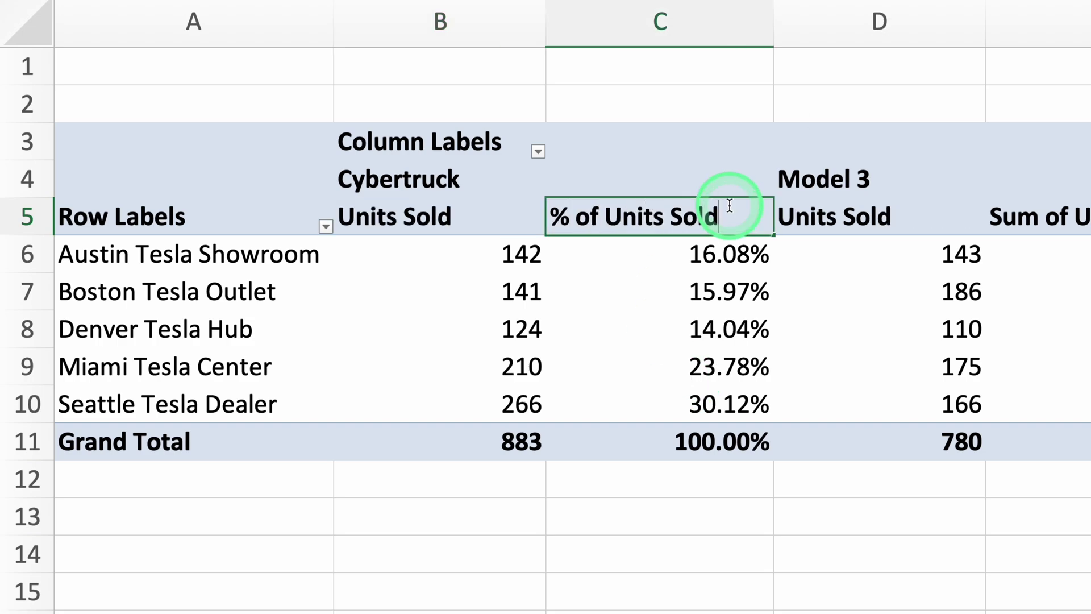
key("Return")
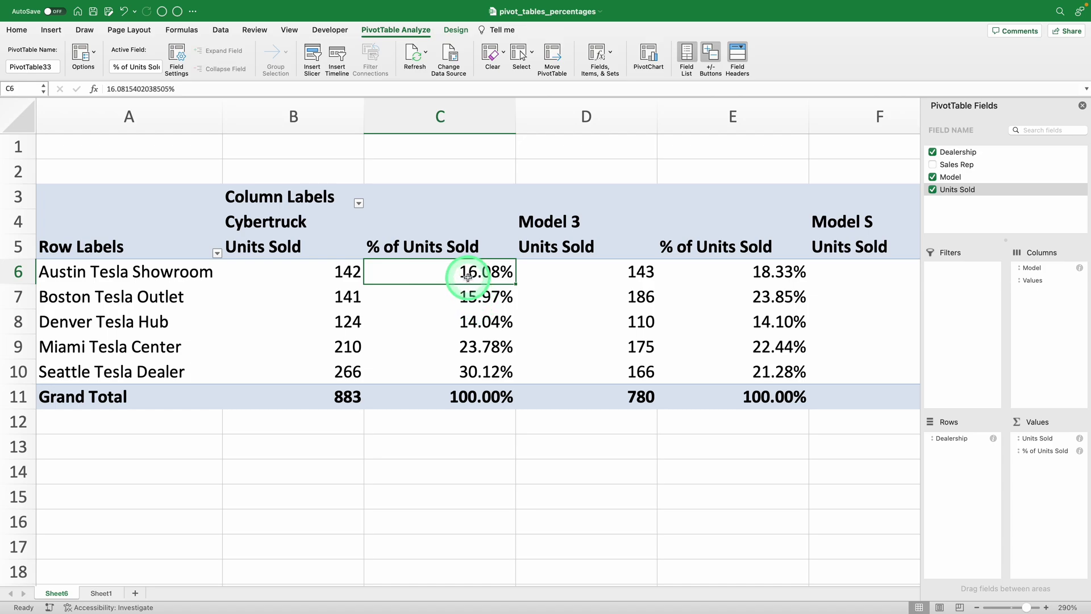
Step: Format the % of Units Sold values with 0 decimal places, e.g. 16%
right_click(468, 278)
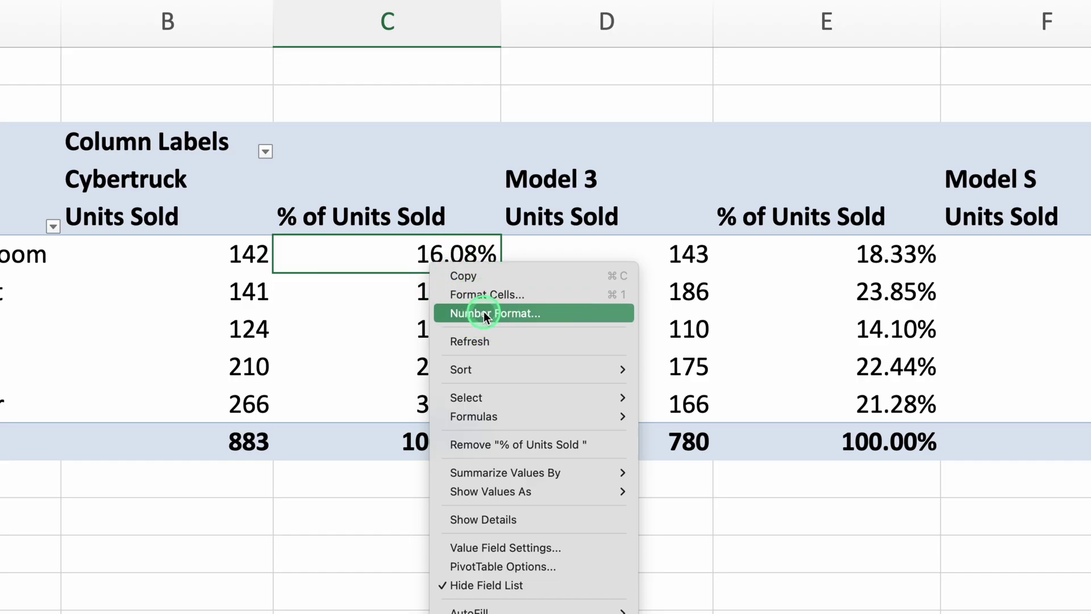
left_click(503, 311)
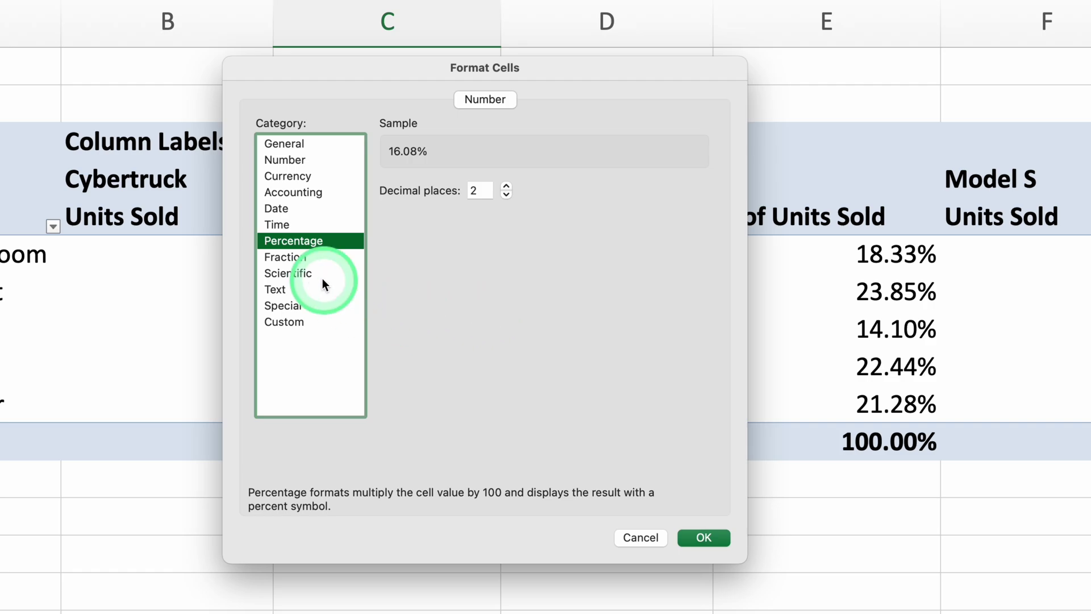
left_click(506, 194)
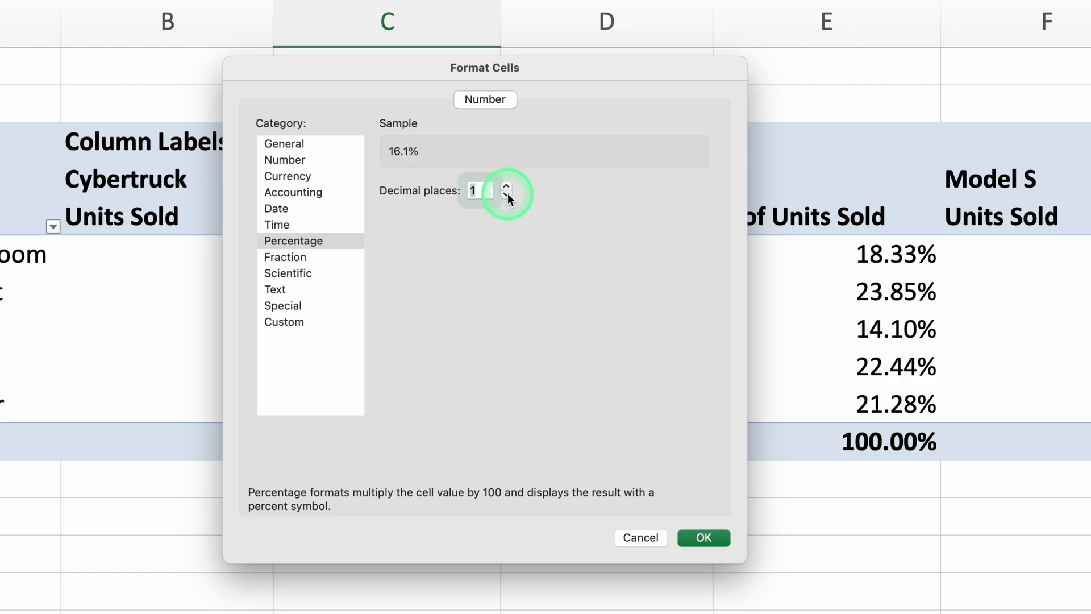
left_click(704, 538)
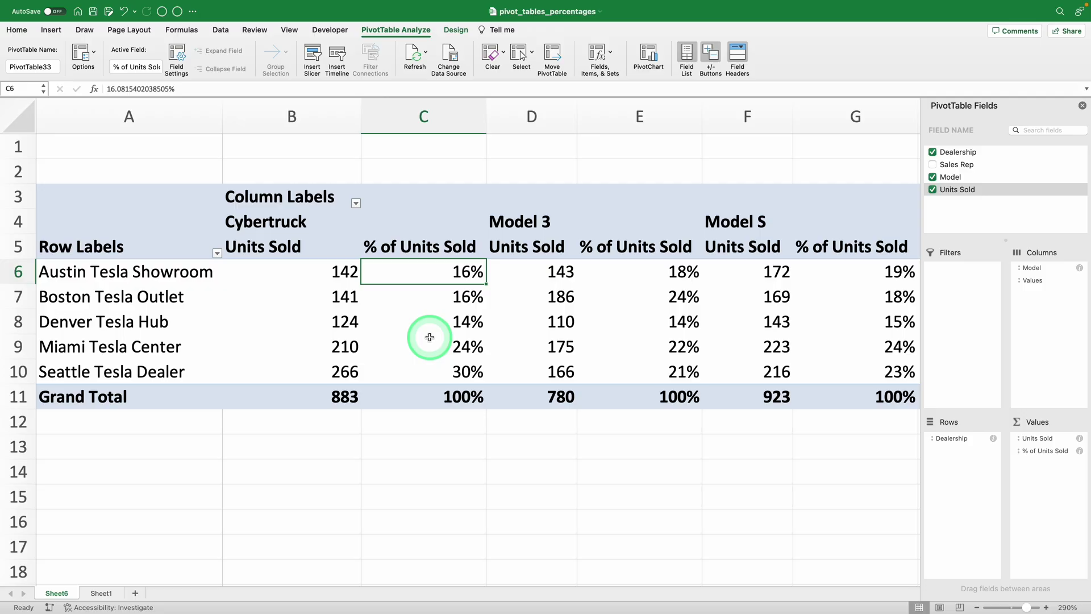
Step: Select the Grand Total row and inspect the right-hand total columns
scroll(429, 337, "down", 5, "ctrl")
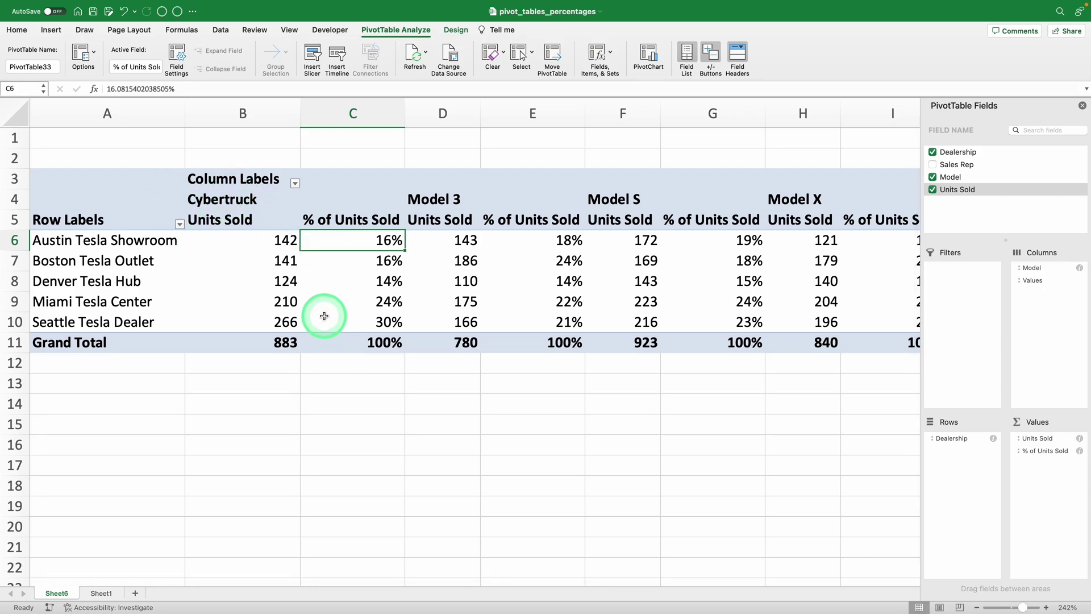
left_click(12, 343)
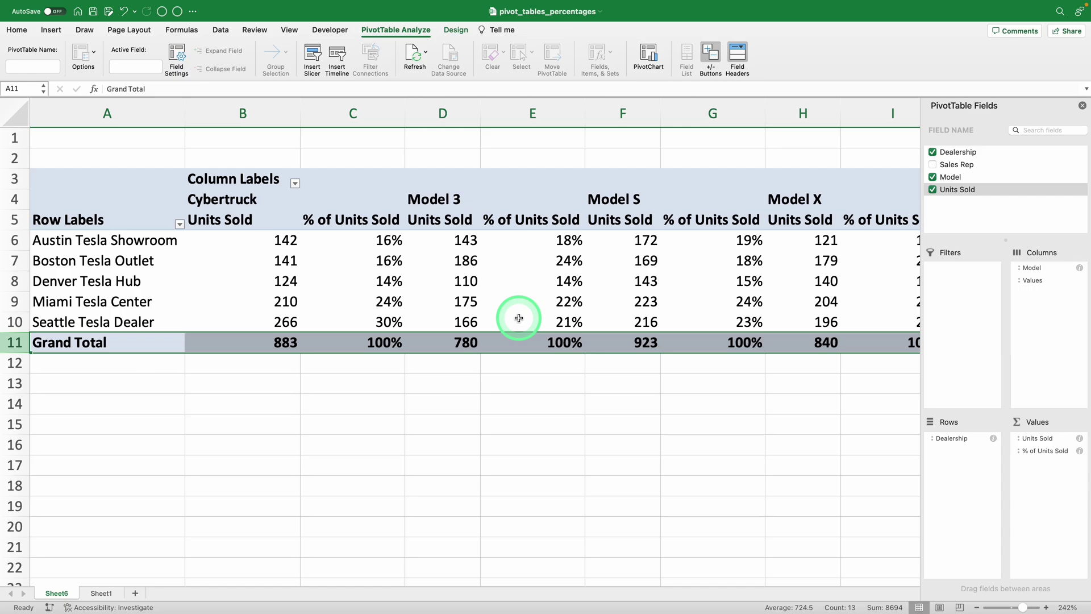
scroll(519, 319, "right", 5)
scroll(519, 318, "right", 3)
scroll(682, 260, "right", 3)
mouse_move(592, 204)
left_mouse_down()
mouse_move(709, 303)
mouse_move(723, 336)
left_mouse_up()
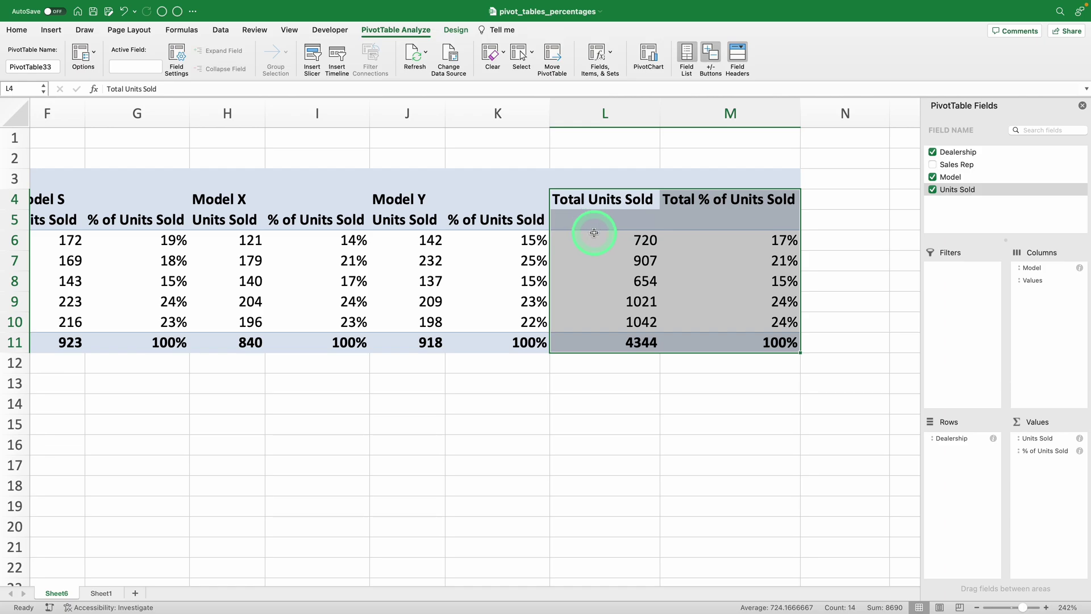
scroll(593, 233, "left", 2)
scroll(591, 273, "left", 5)
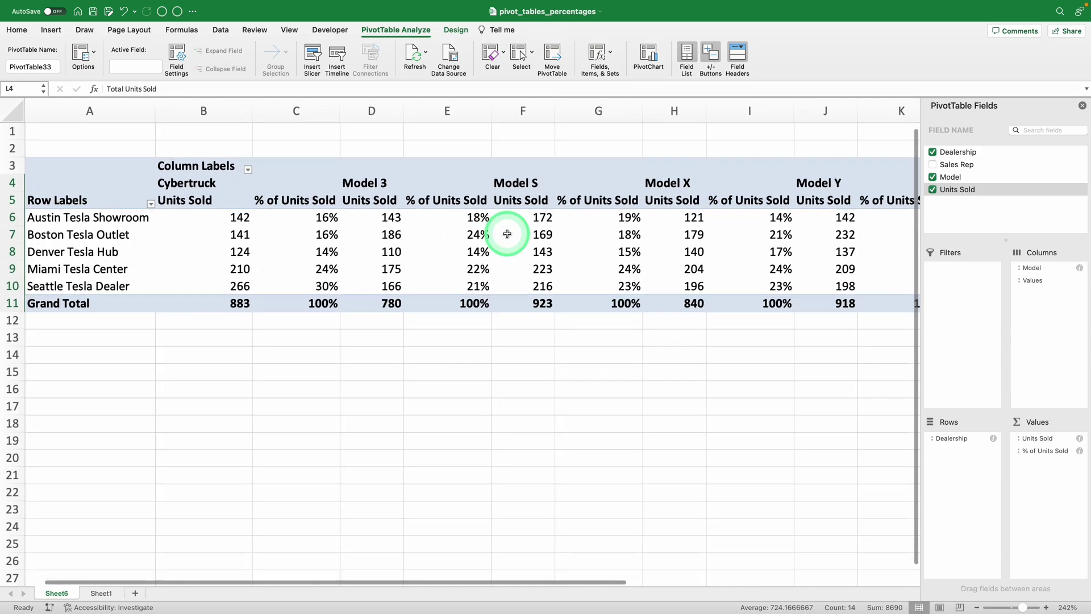
scroll(507, 233, "down", 2)
scroll(506, 233, "down", 2)
scroll(507, 233, "down", 1)
scroll(507, 233, "down", 1)
Step: Set Grand Totals to On for Columns Only, dropping the right-hand total columns
left_click(456, 30)
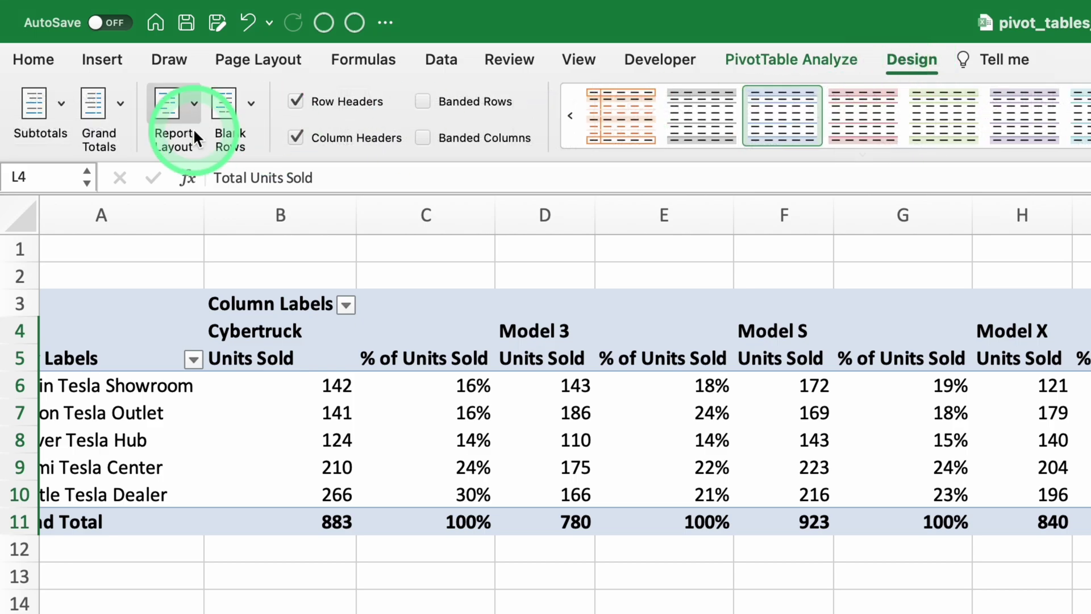
left_click(118, 98)
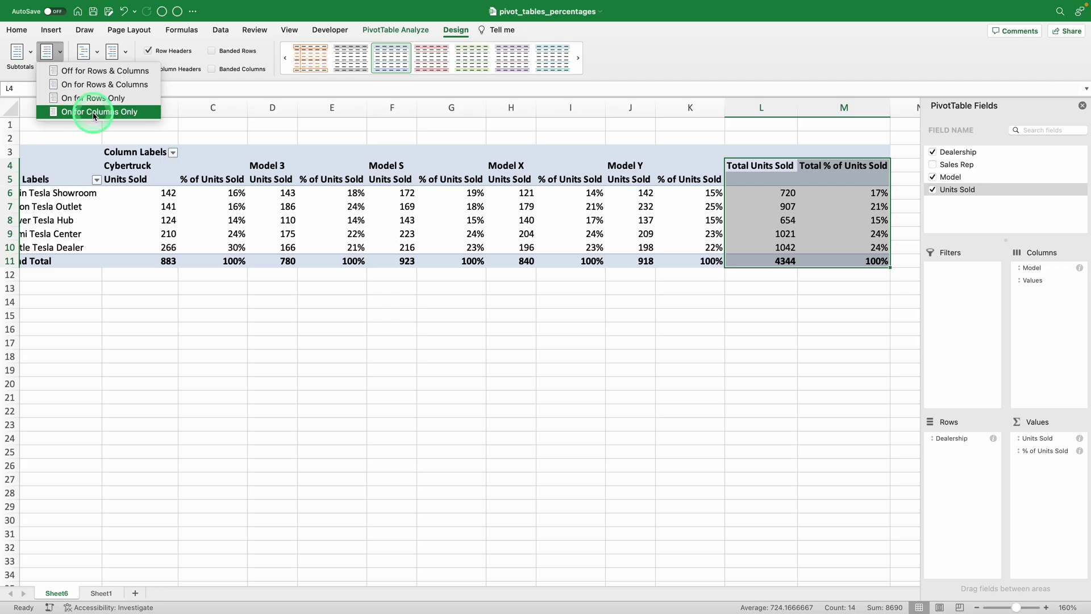
left_click(188, 224)
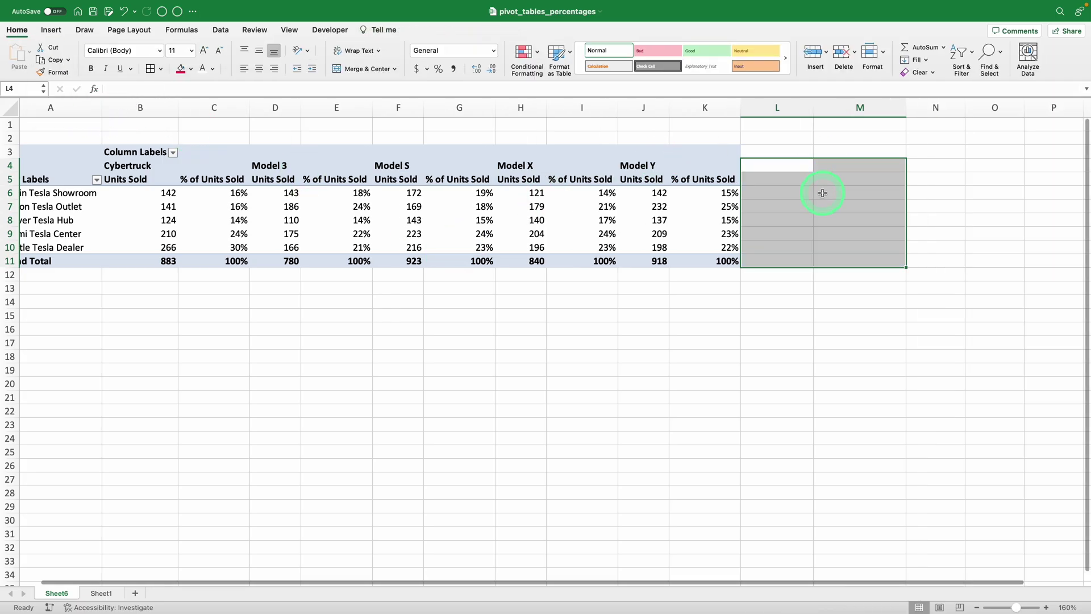
scroll(762, 219, "left", 1)
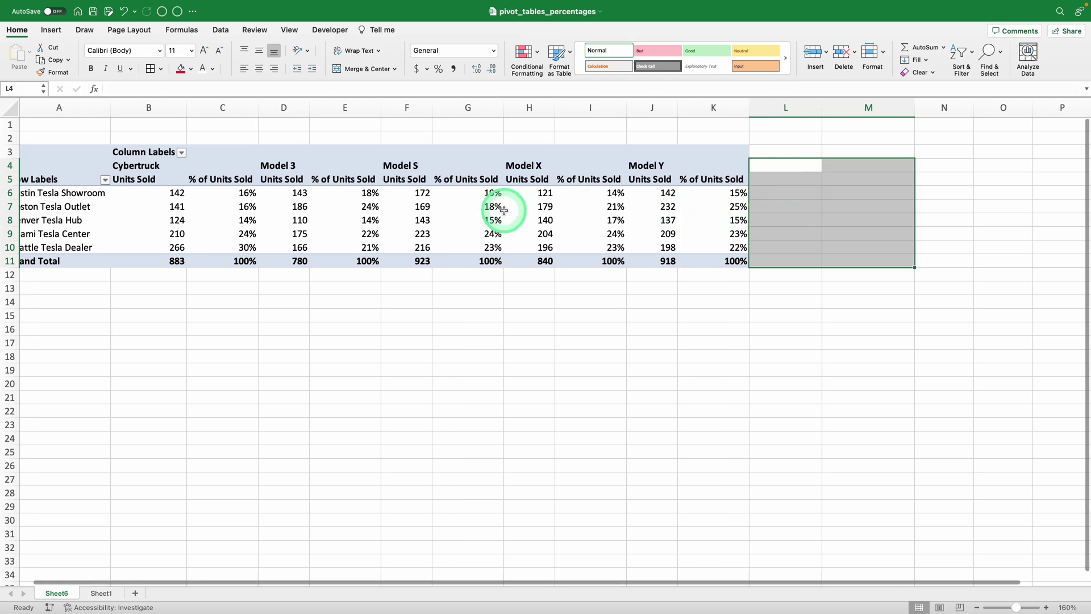
Step: Apply the red Medium PivotTable style from the Design styles gallery
scroll(504, 211, "up", 5)
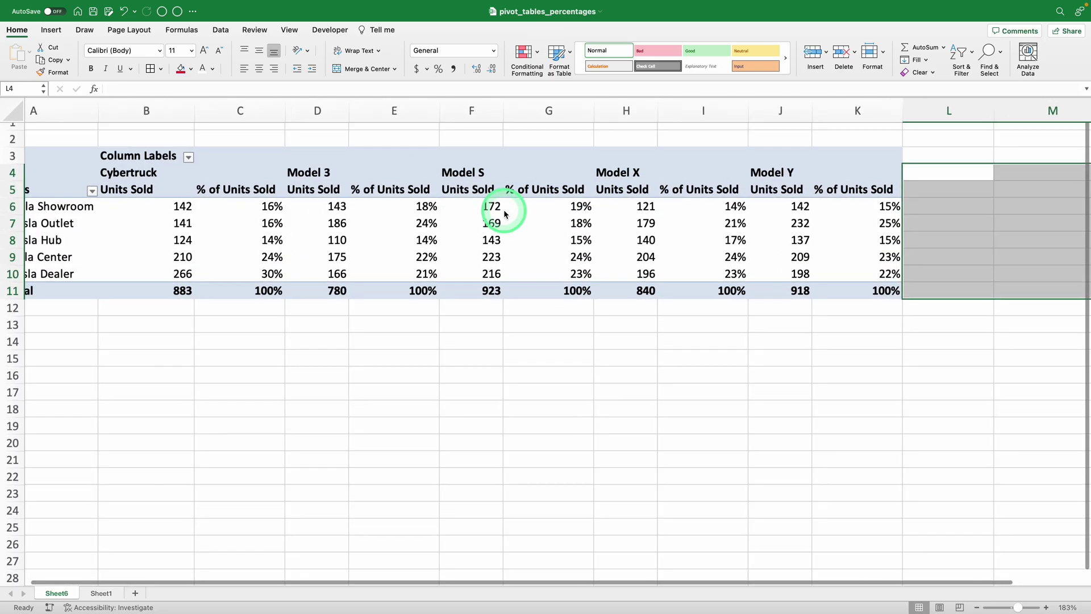
scroll(505, 213, "up", 2)
left_click(304, 230)
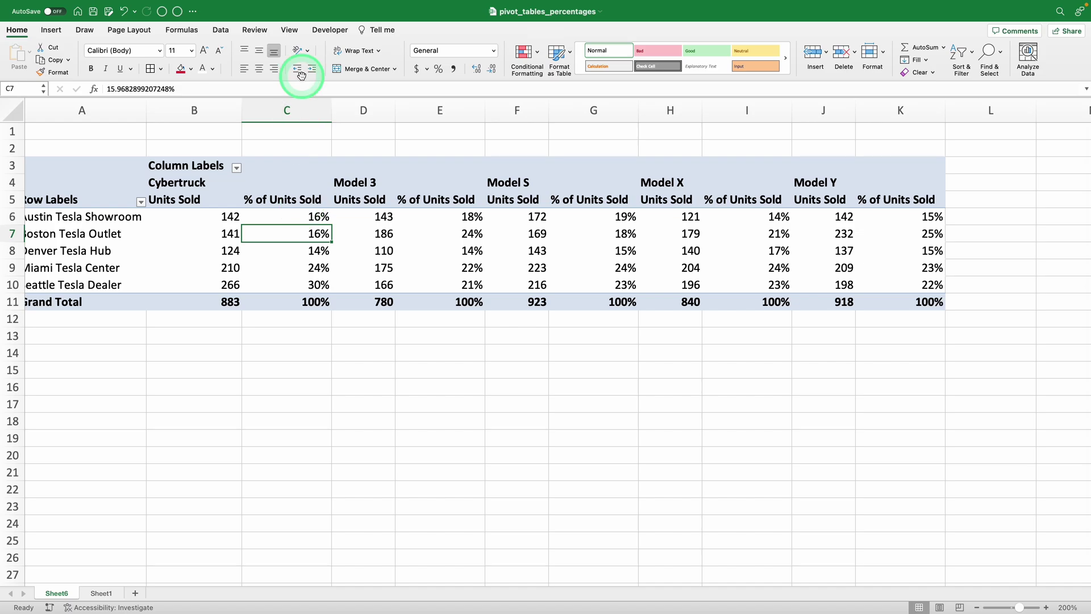
left_click(452, 29)
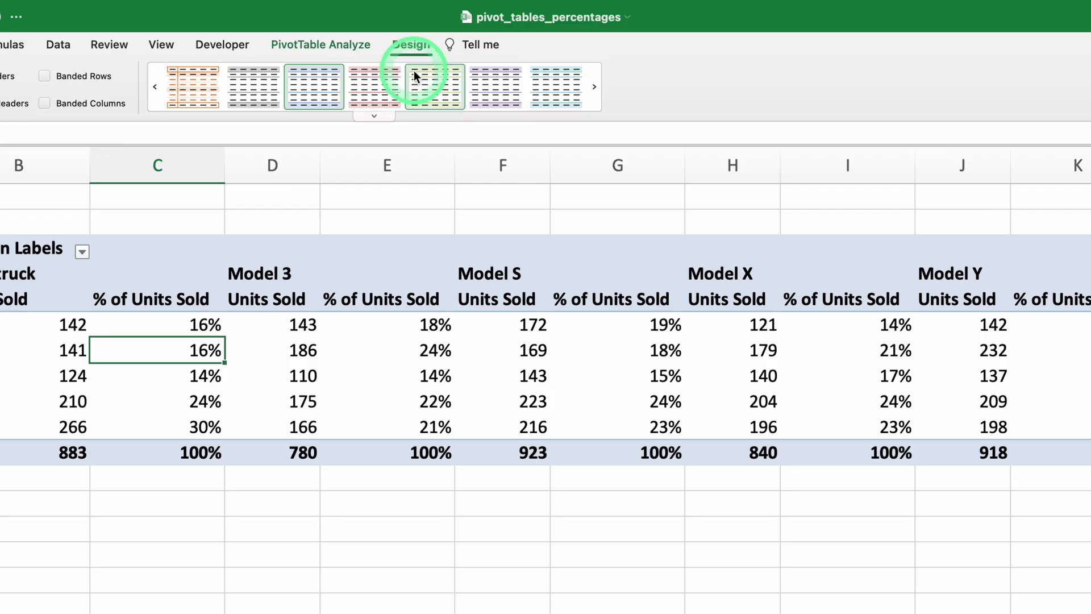
left_click(373, 115)
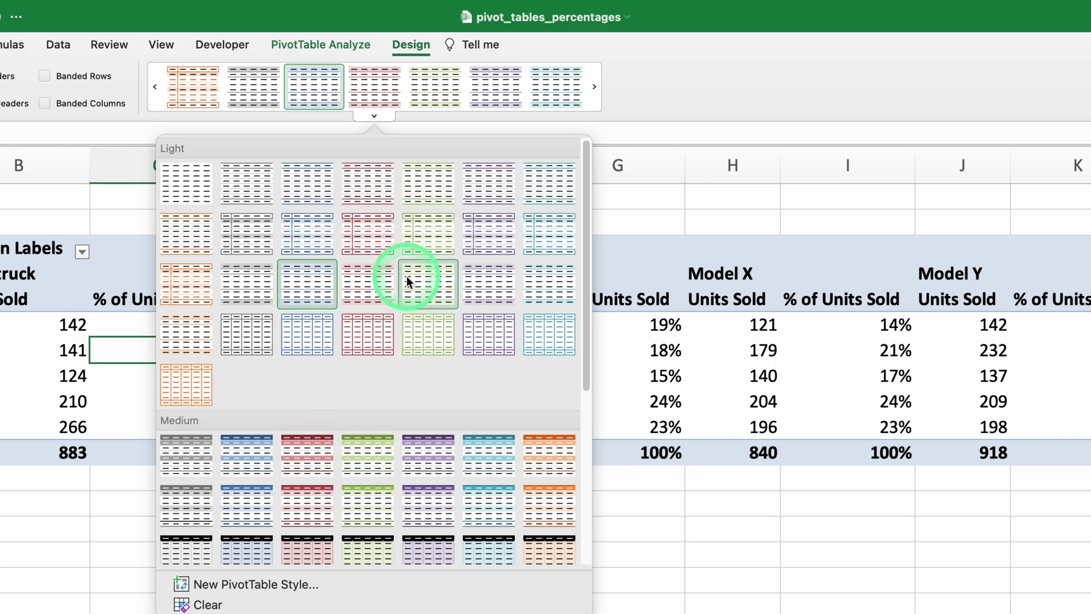
left_click(320, 511)
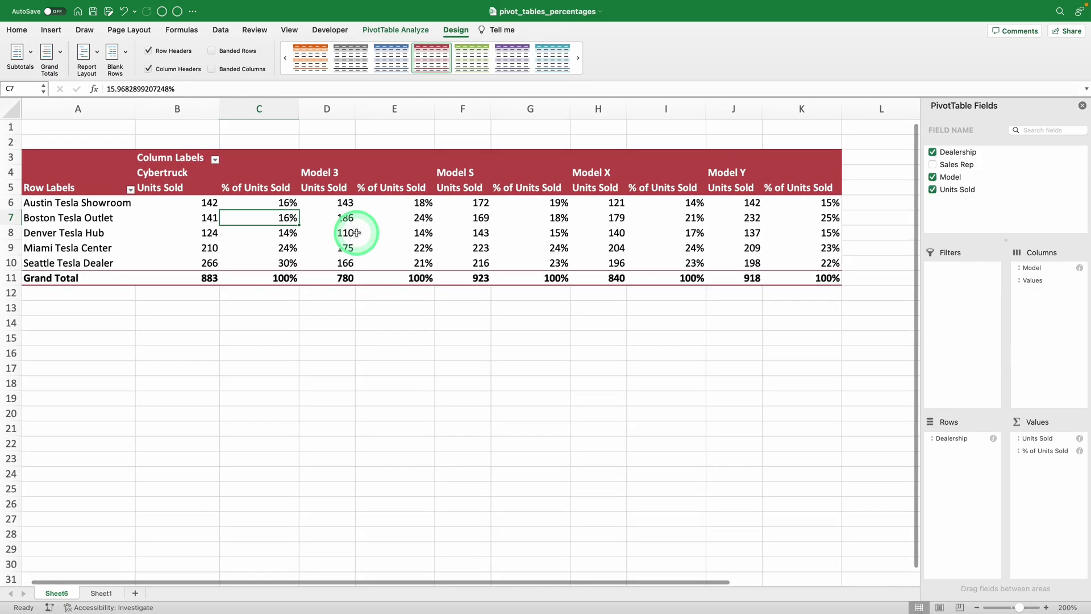
scroll(356, 232, "down", 2)
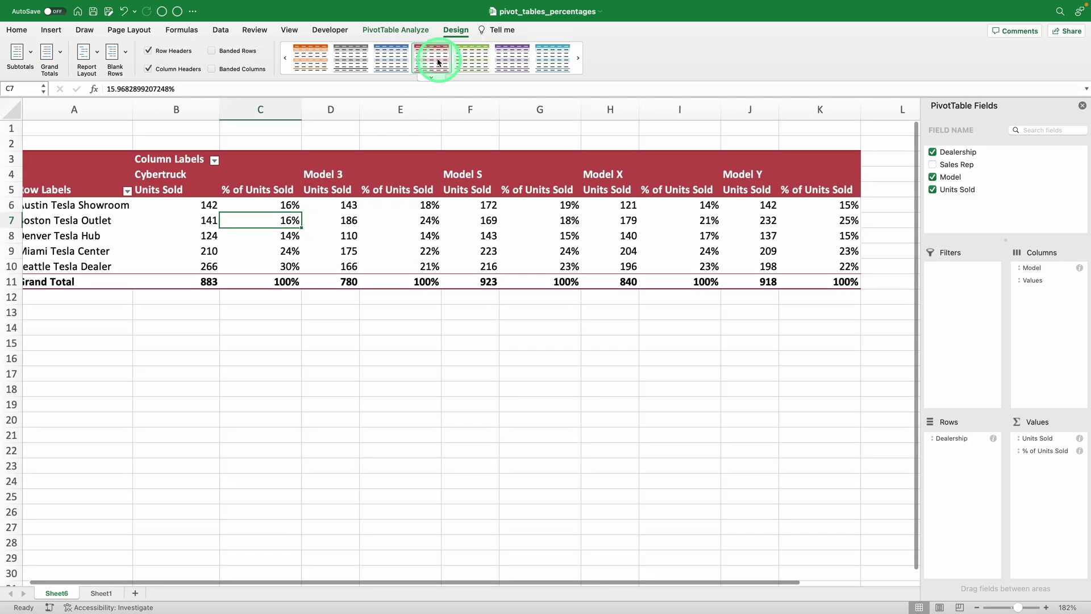
left_click(404, 30)
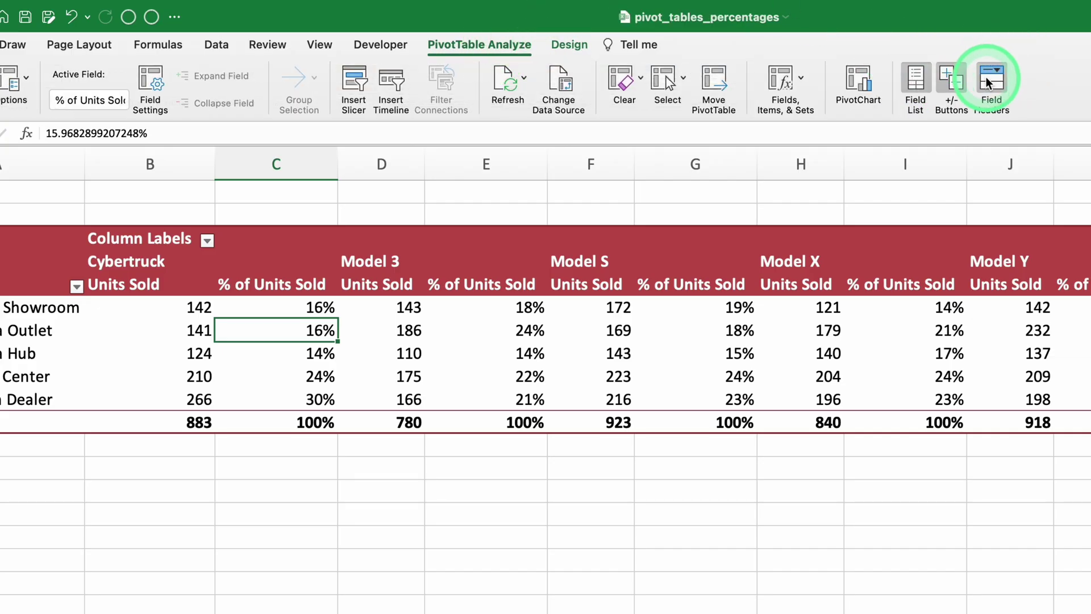
left_click(988, 83)
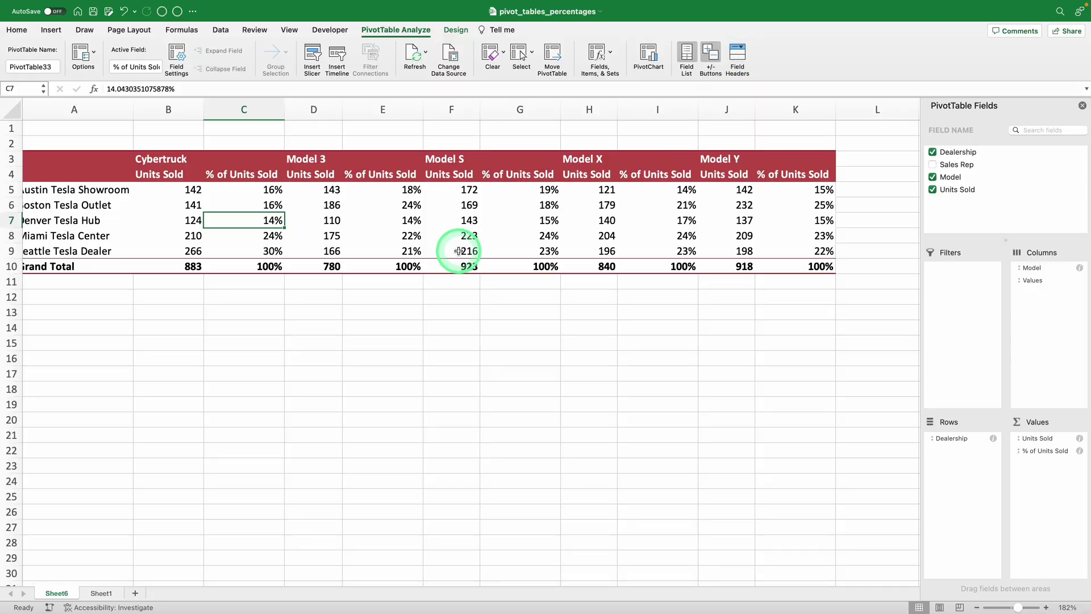
scroll(370, 255, "left", 1)
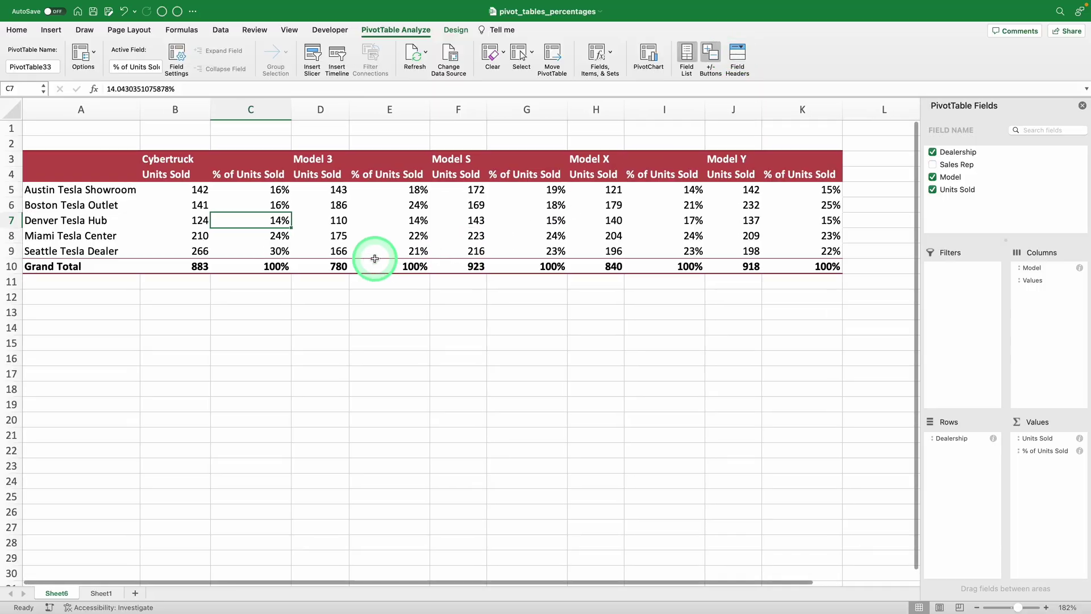
scroll(314, 233, "up", 2)
scroll(314, 233, "up", 2)
scroll(315, 236, "up", 2)
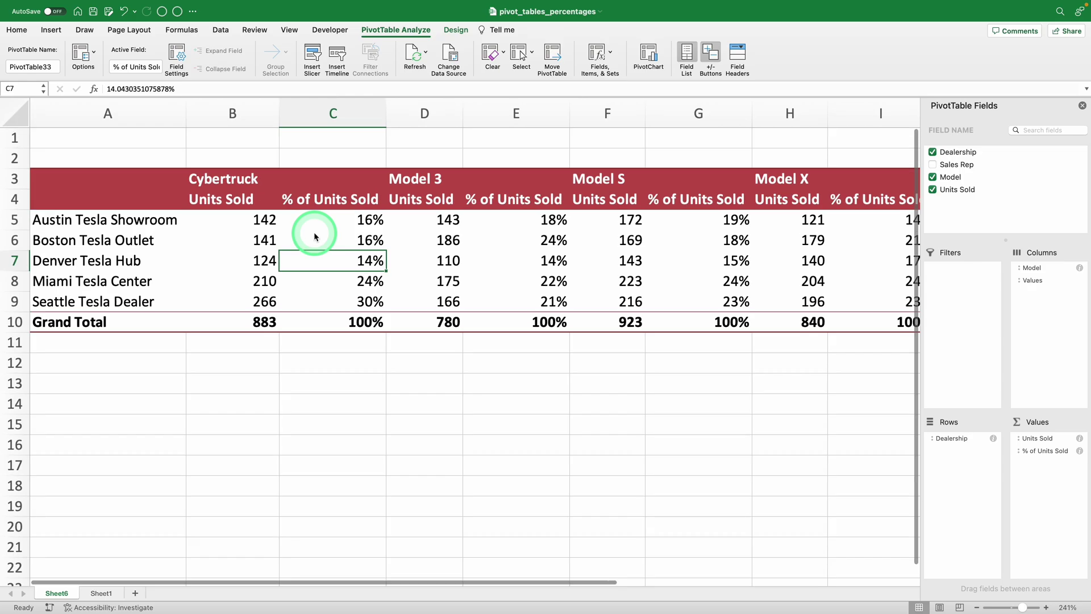
scroll(327, 239, "up", 2)
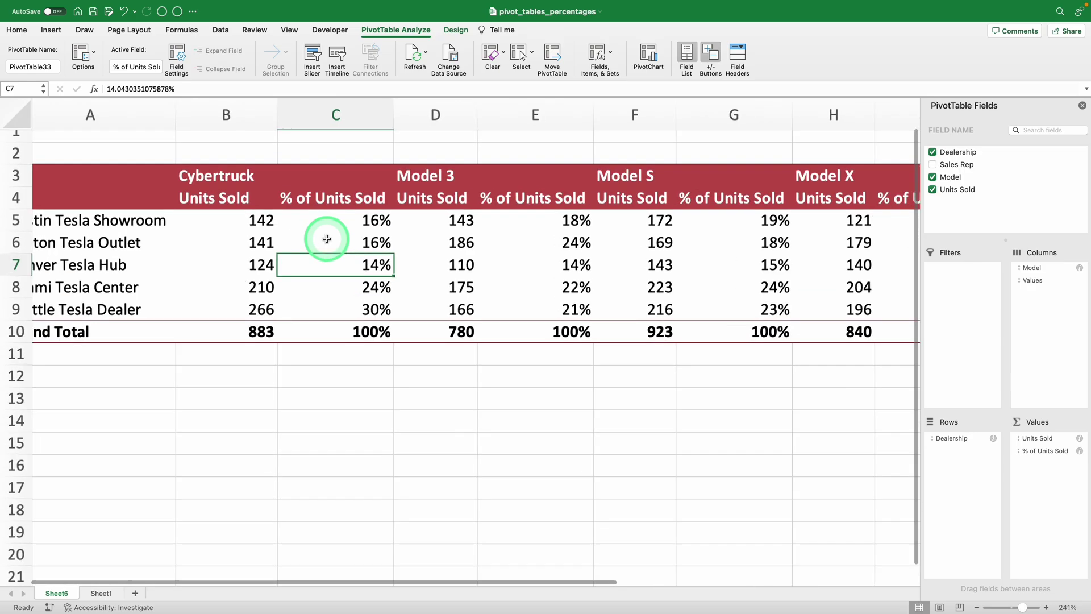
scroll(336, 240, "up", 2)
scroll(341, 241, "up", 2)
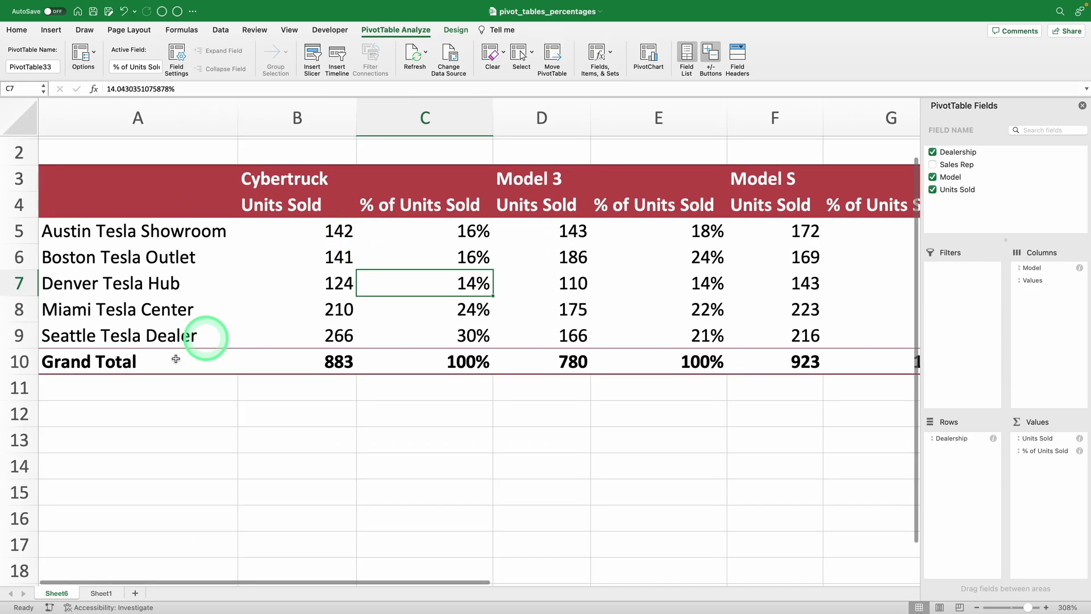
left_click(147, 342)
left_click(463, 335)
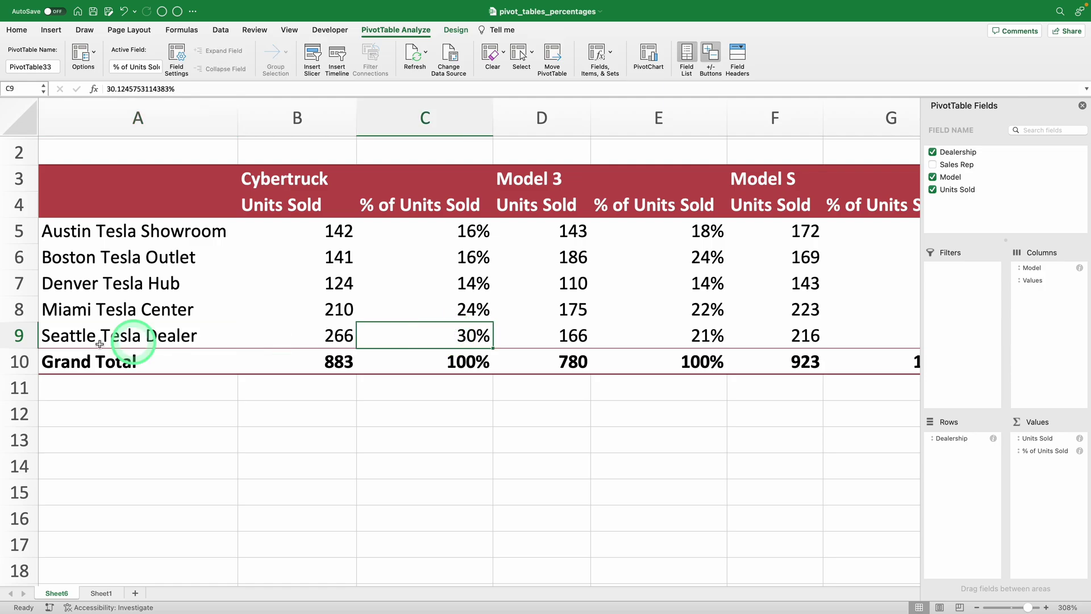
left_click(23, 335)
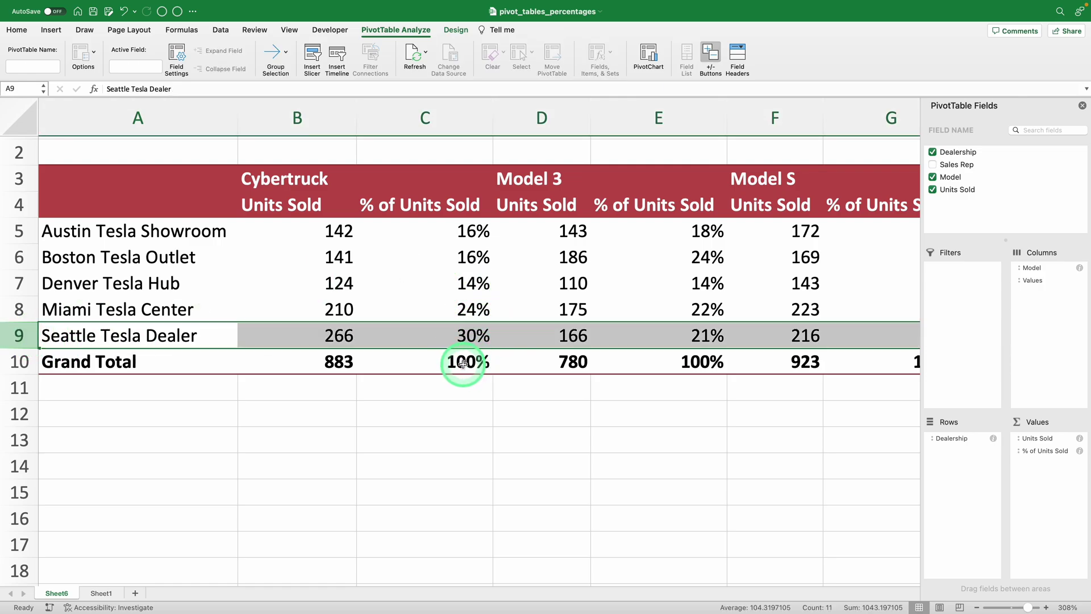
scroll(463, 364, "down", 1)
scroll(463, 363, "down", 1)
scroll(463, 364, "down", 1)
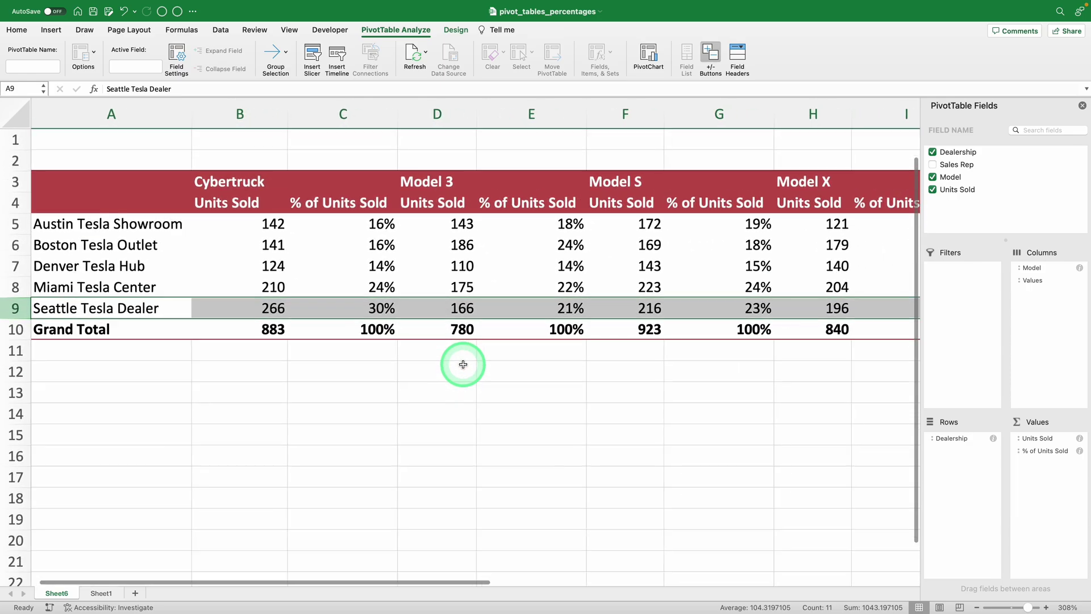
left_click(440, 265)
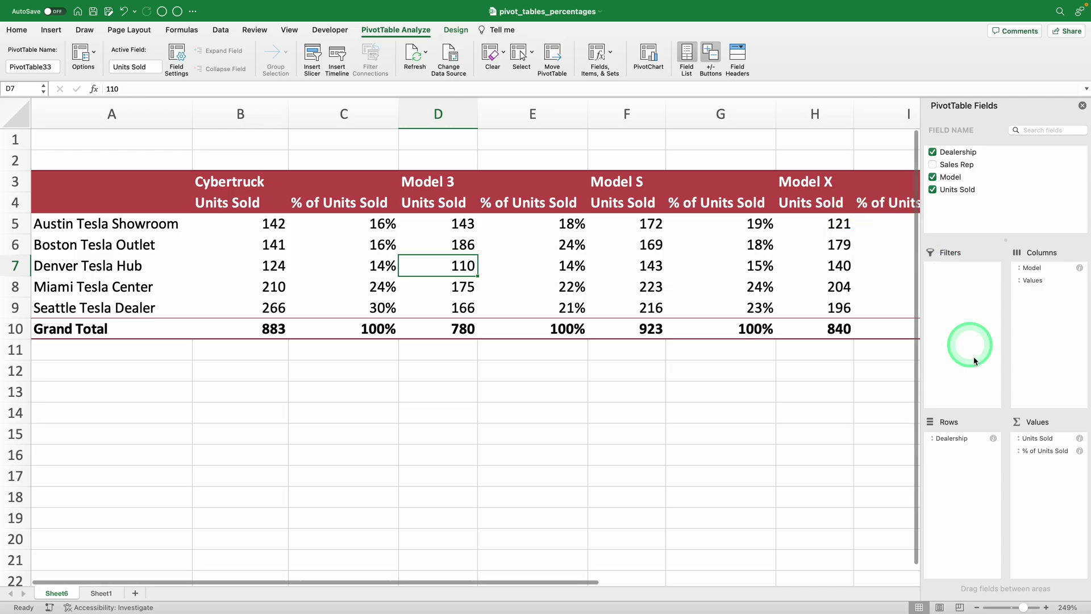
Step: Replace Dealership with Sales Rep in the pivot table Rows
left_click(966, 438)
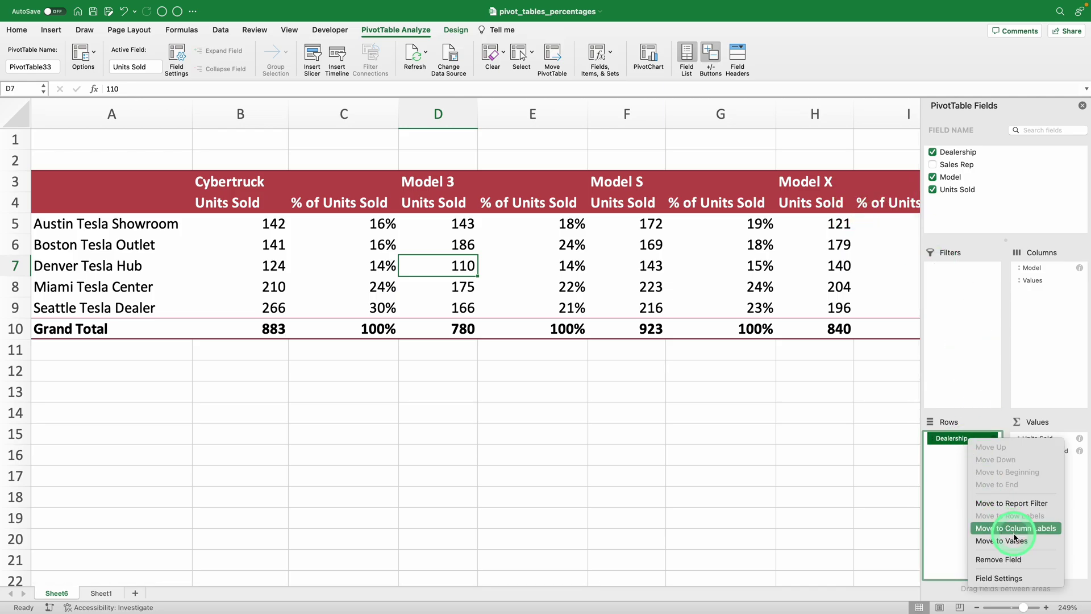
left_click(998, 559)
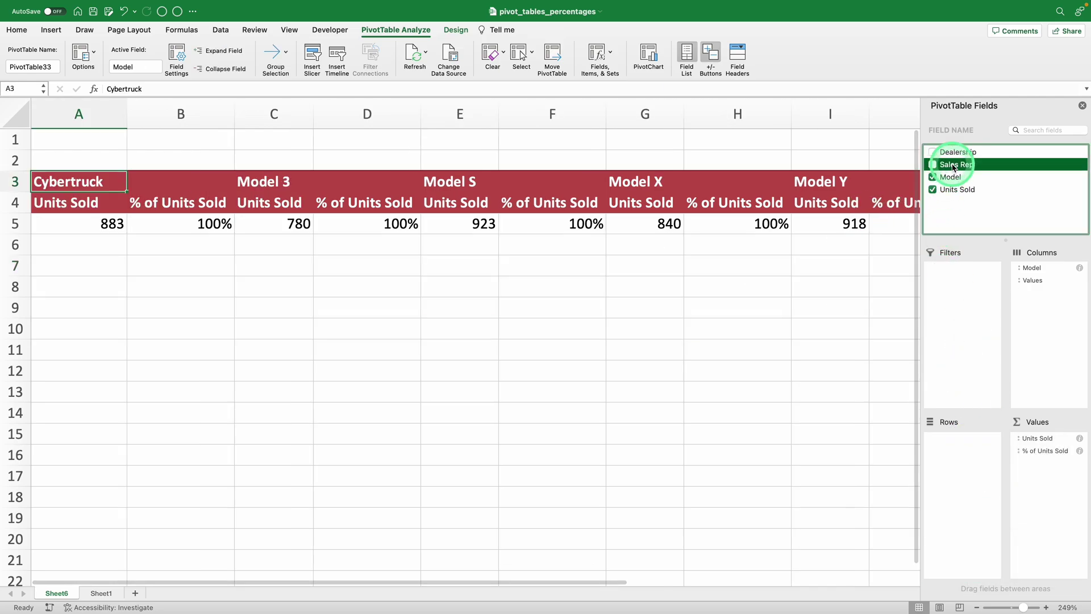
left_click_drag(954, 167, 961, 440)
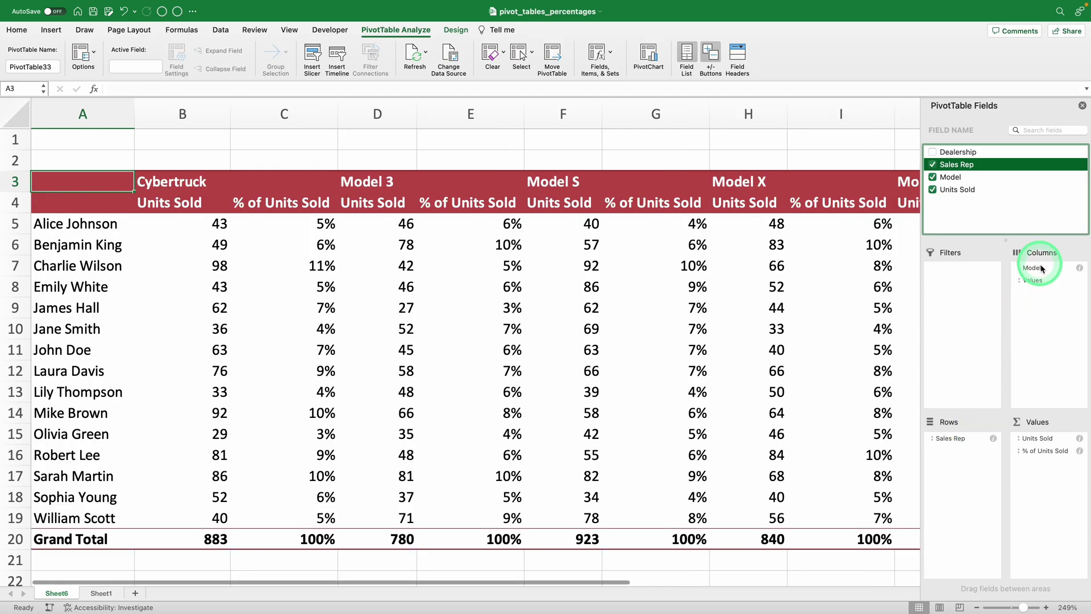
left_click_drag(1043, 273, 952, 299)
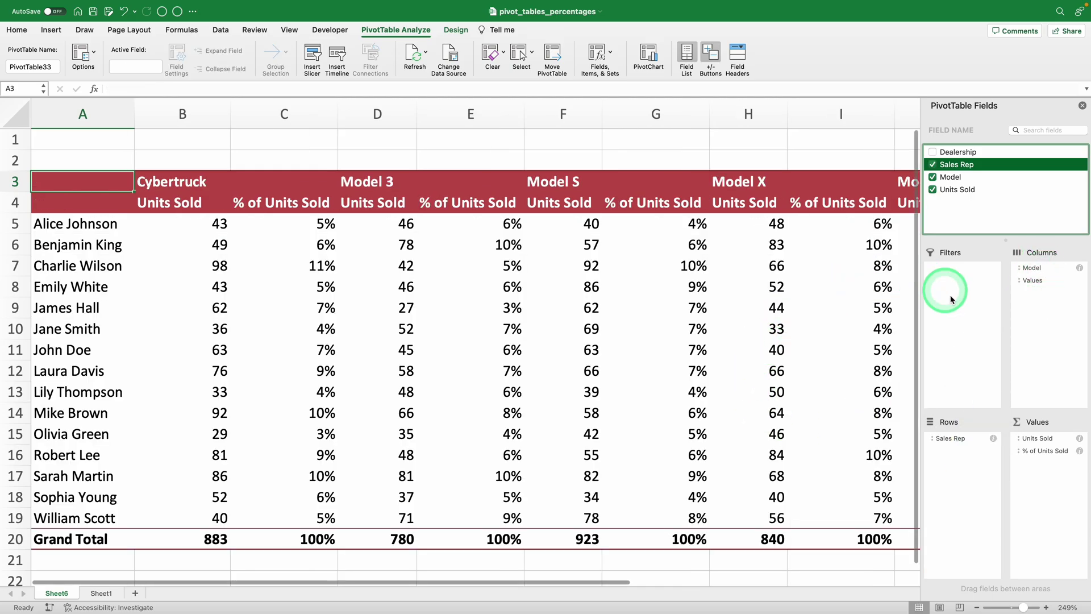
Step: Move Model from Columns into Rows, nested below Sales Rep
left_click(1034, 269)
left_click_drag(1032, 271, 969, 480)
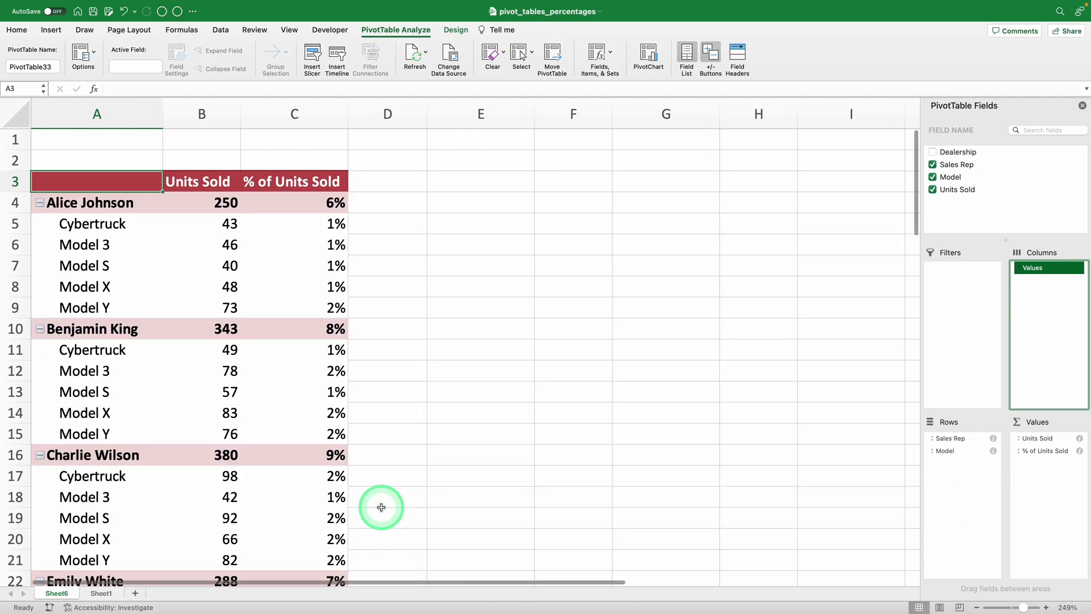
scroll(381, 507, "down", 2)
scroll(205, 382, "up", 5)
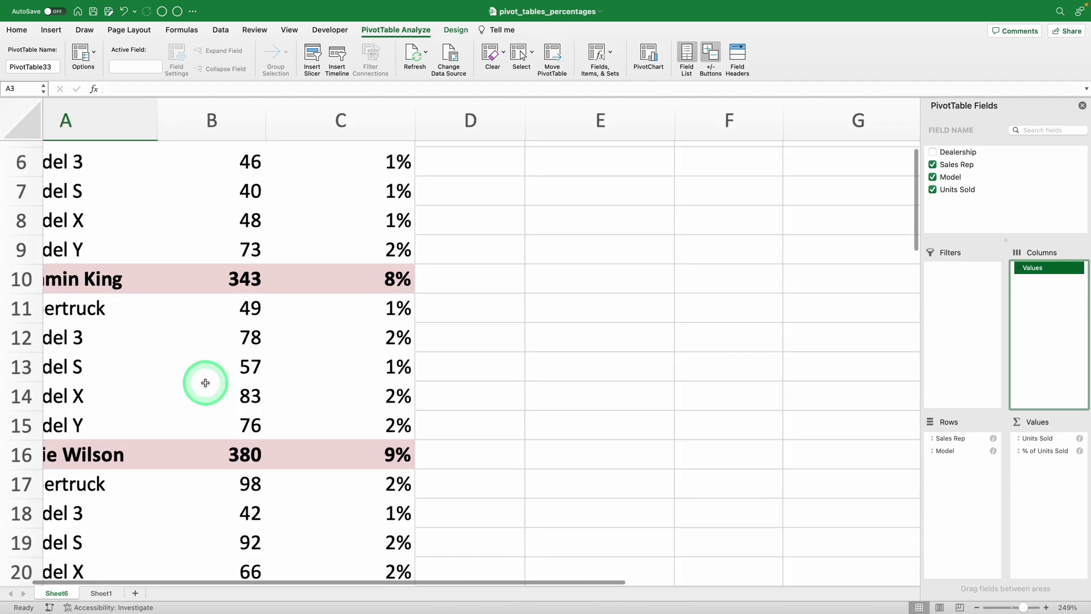
scroll(205, 383, "up", 3)
scroll(206, 386, "up", 2)
scroll(206, 386, "down", 1)
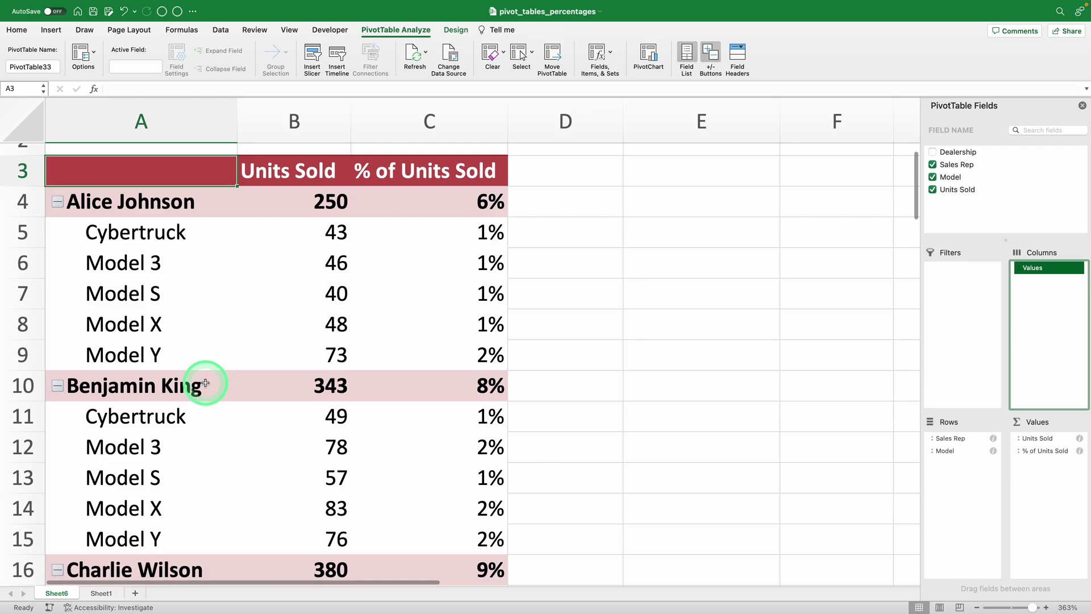
scroll(205, 382, "down", 2)
scroll(205, 382, "down", 2)
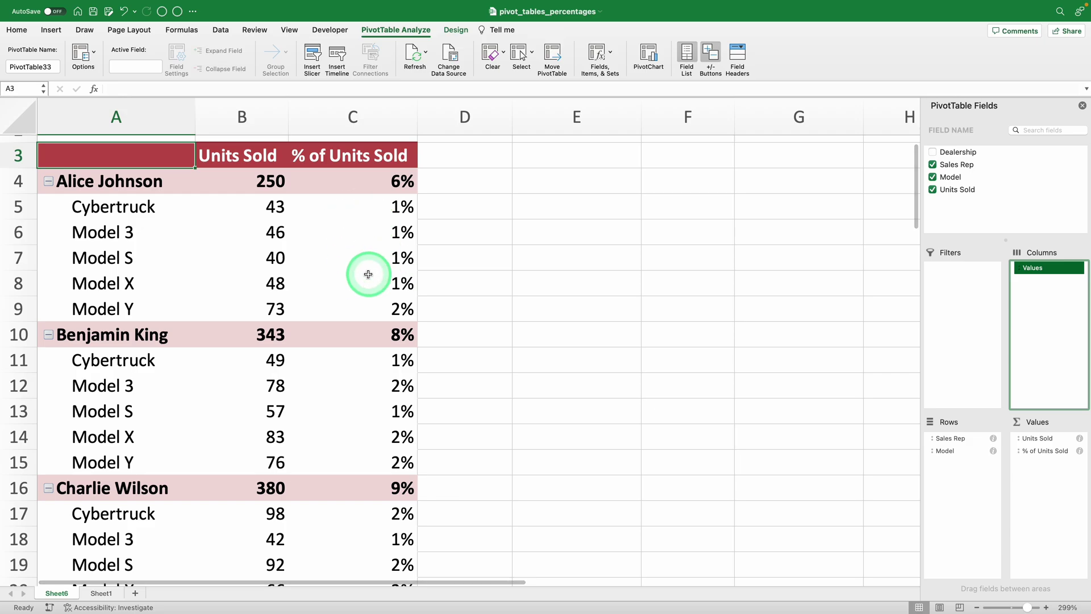
left_click(360, 204)
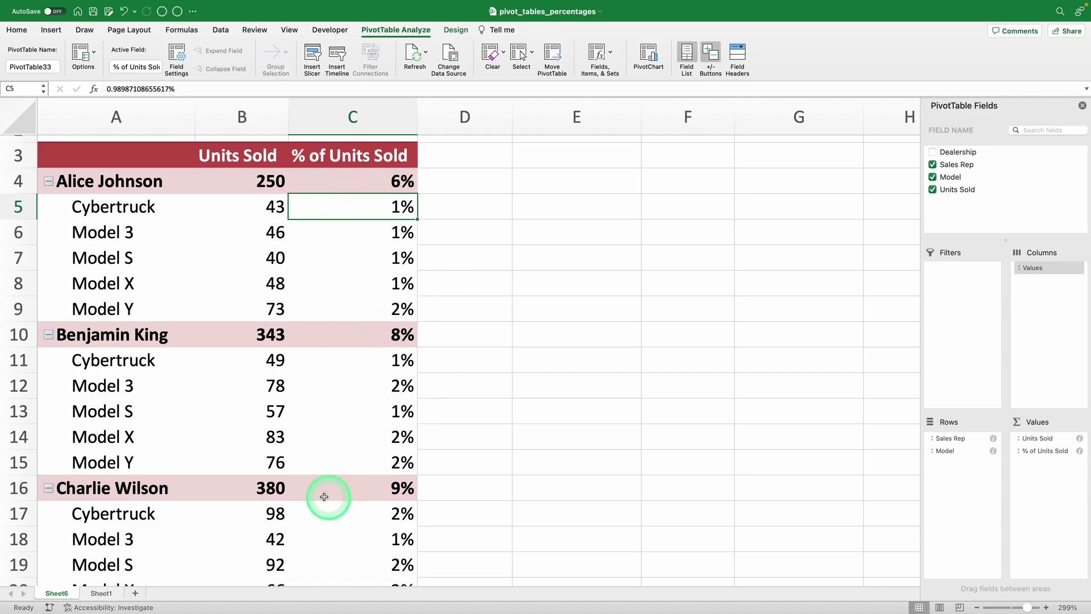
left_click(340, 236)
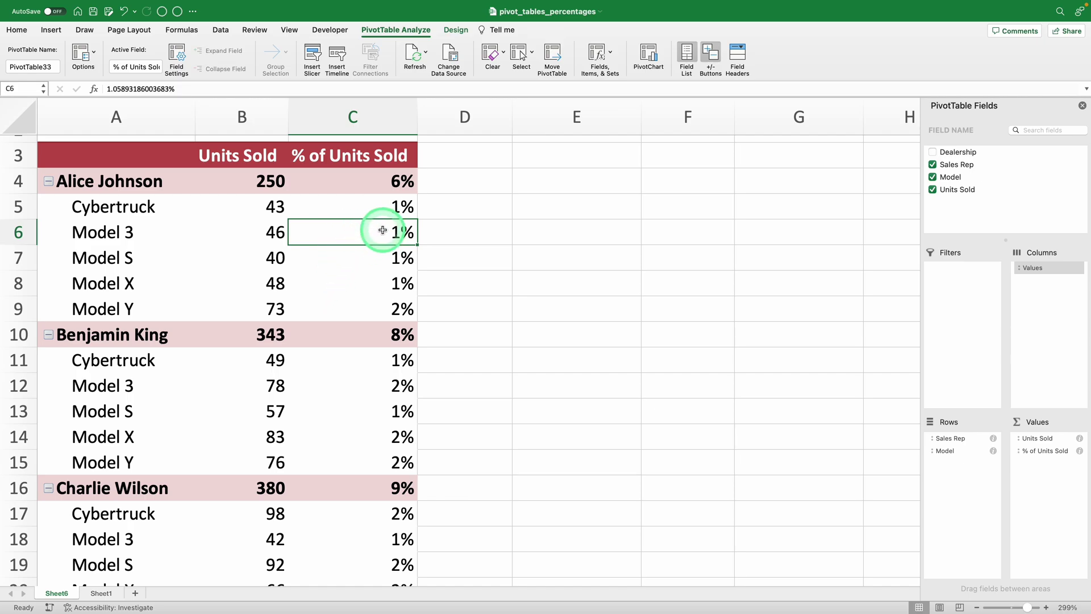
left_click(224, 185)
left_click(22, 177)
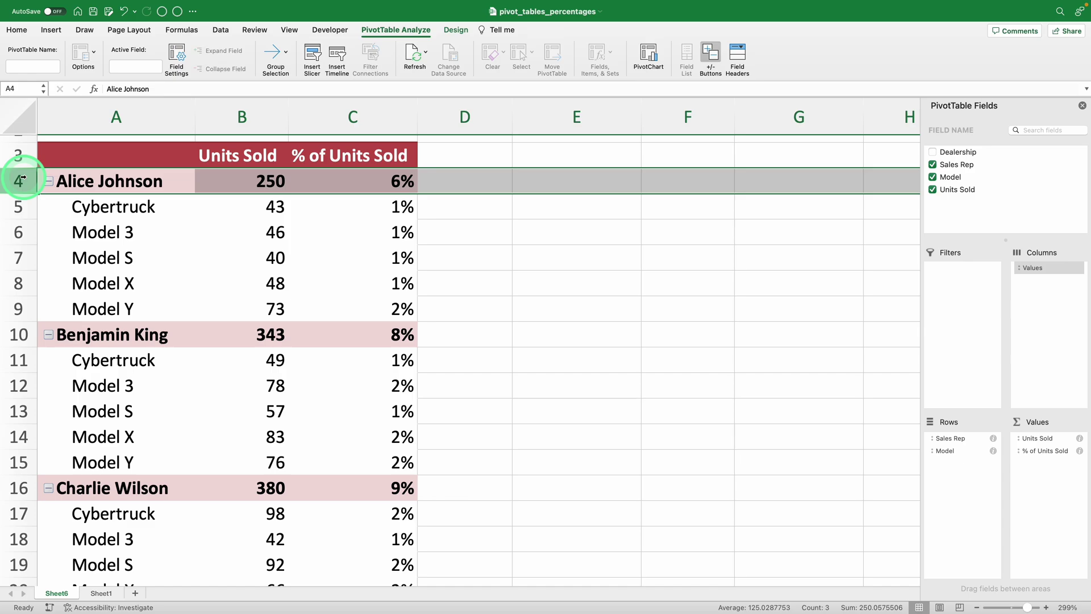
left_click(335, 181)
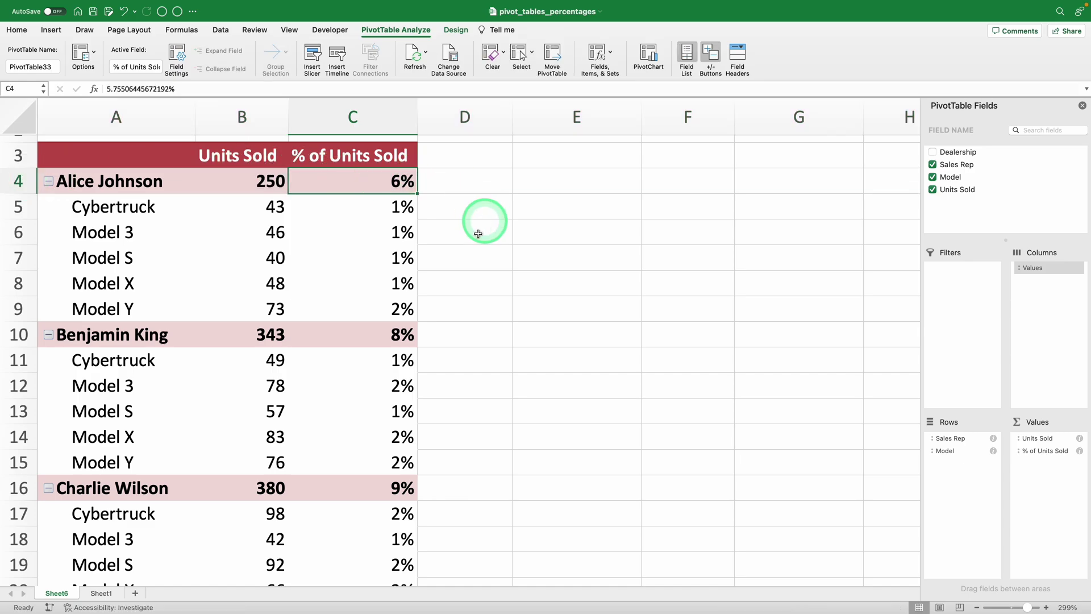
Step: Show % of Units Sold as % of Parent Total with Sales Rep as the base field
left_click(386, 255)
right_click(384, 253)
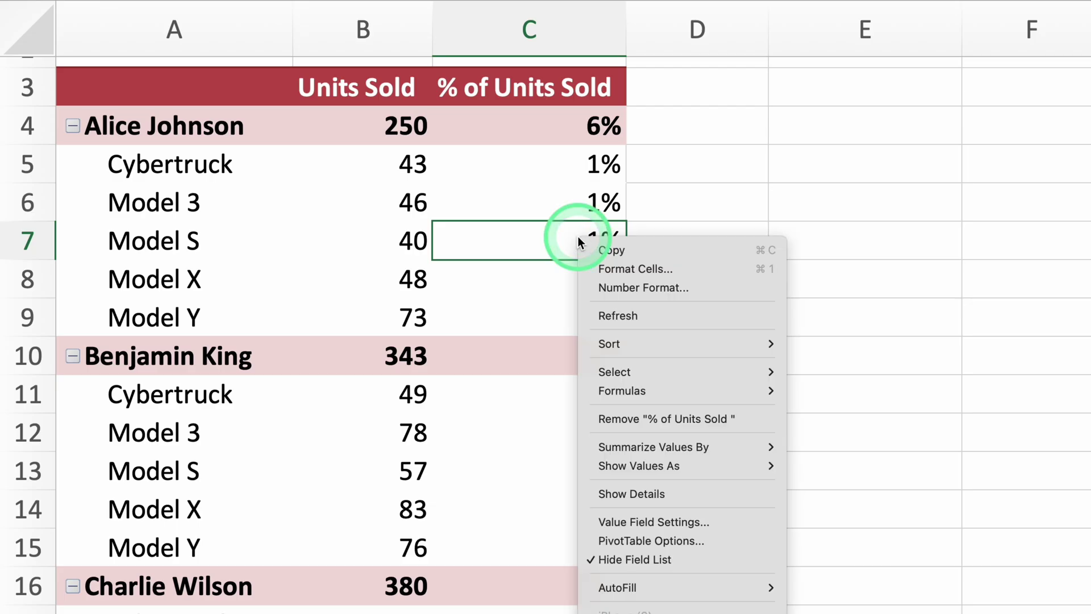
mouse_move(638, 465)
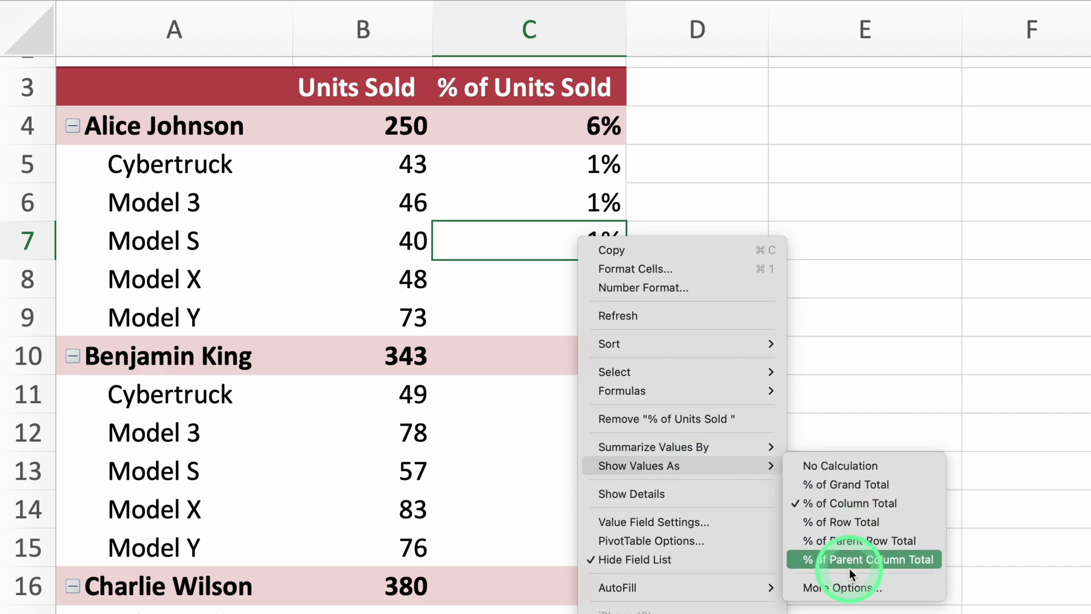
left_click(811, 489)
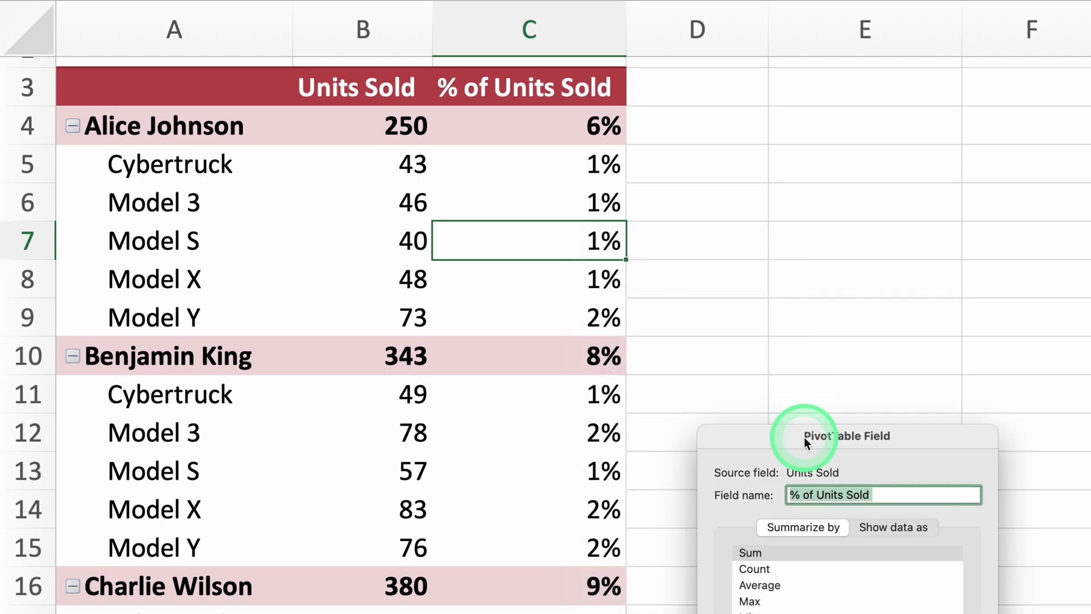
left_click_drag(803, 436, 732, 179)
left_click(825, 266)
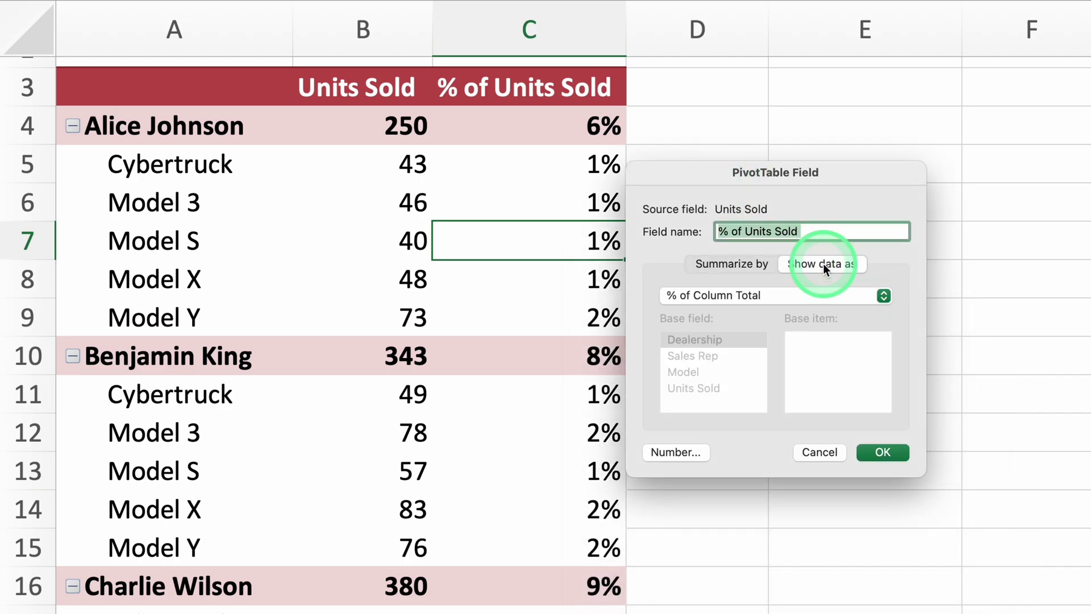
left_click(811, 290)
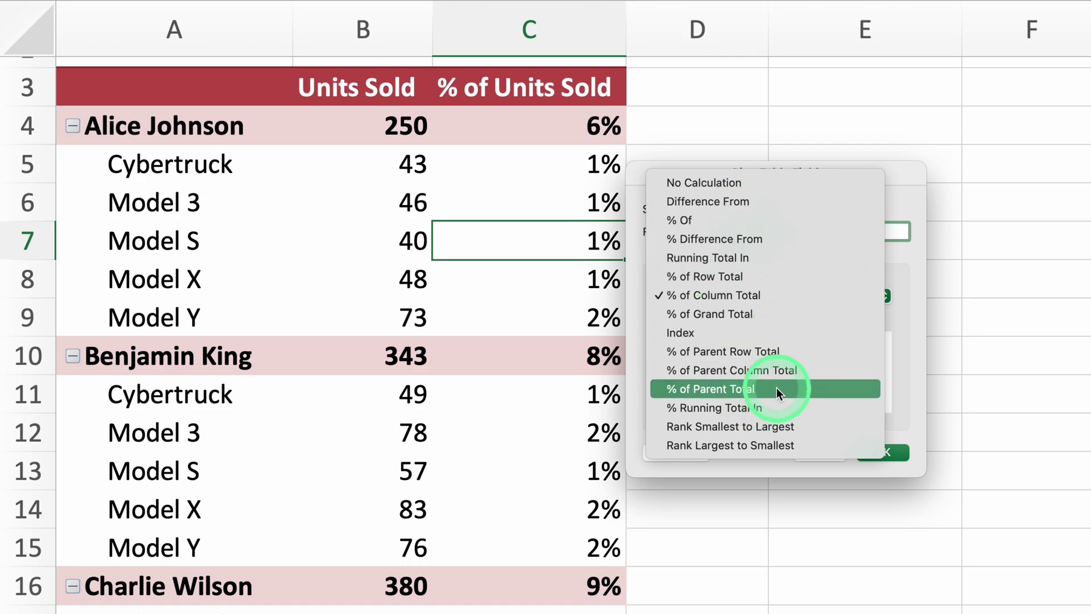
left_click(794, 391)
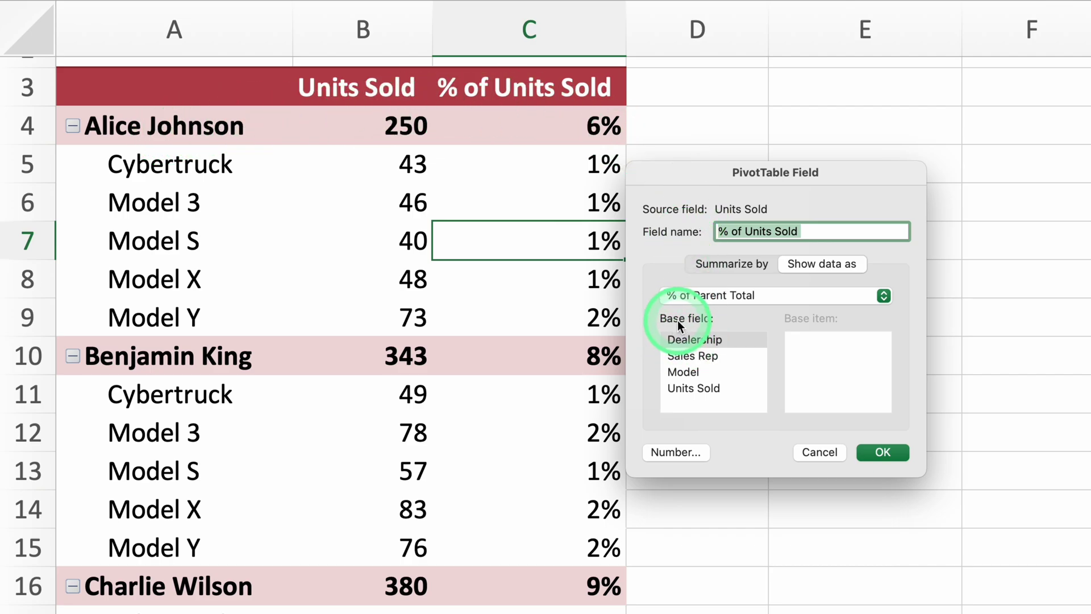
left_click(703, 357)
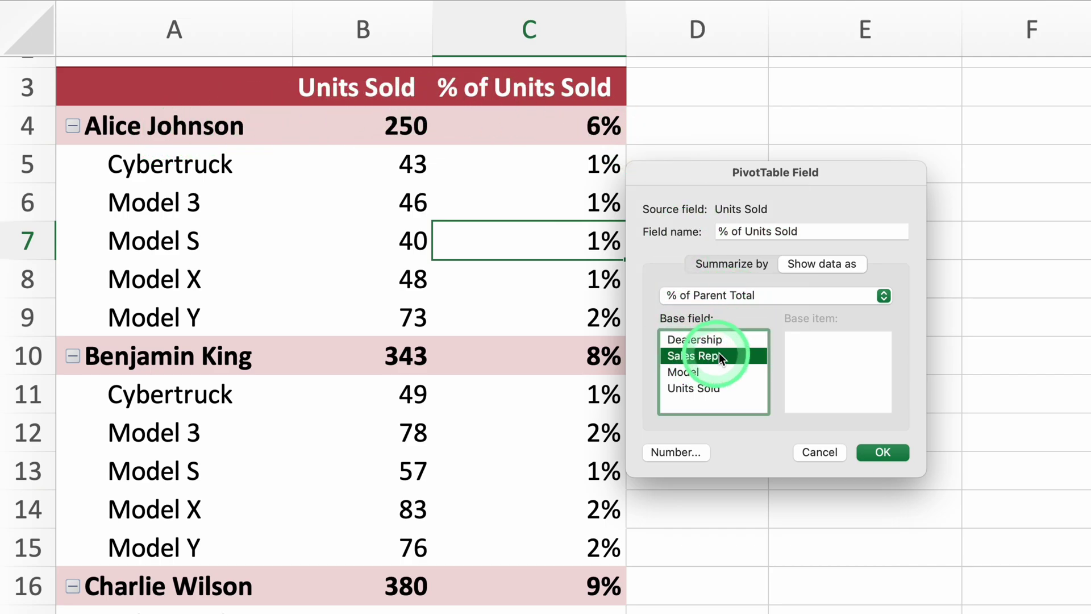
left_click(880, 454)
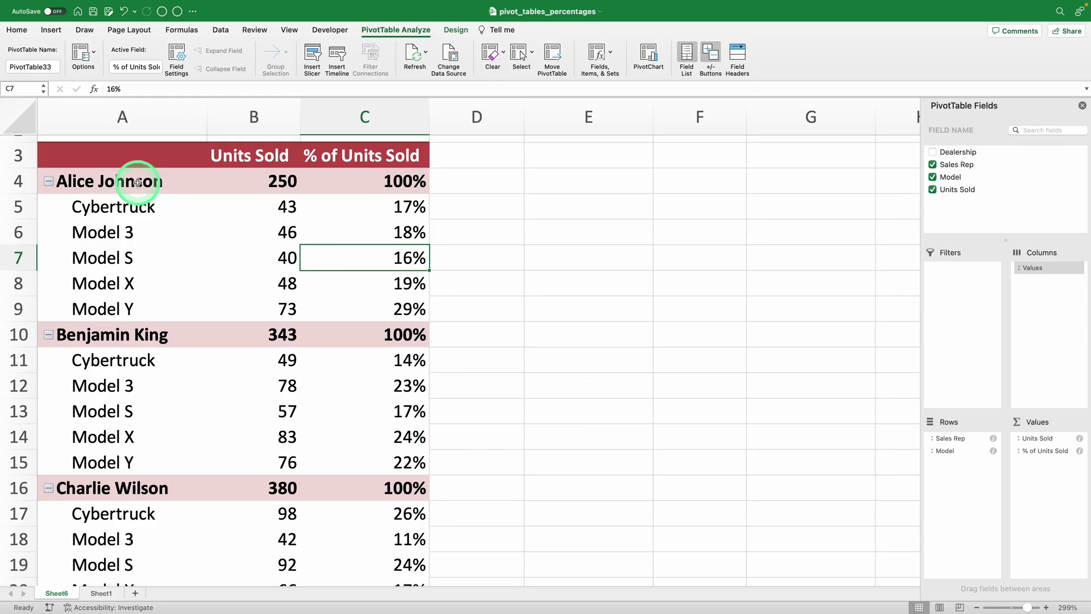
left_click(138, 182)
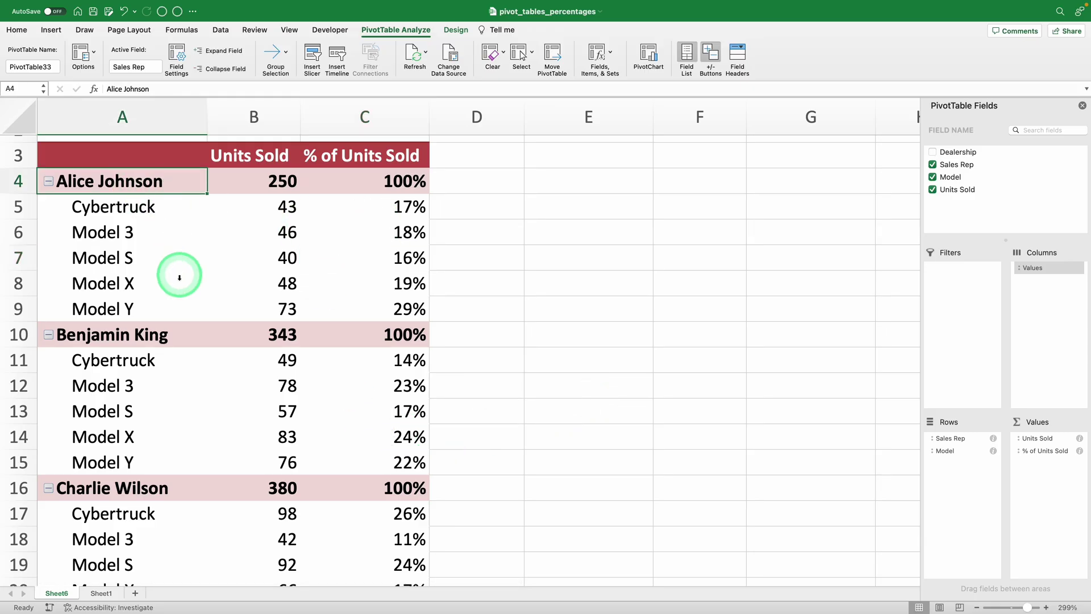
left_click(146, 334, "super")
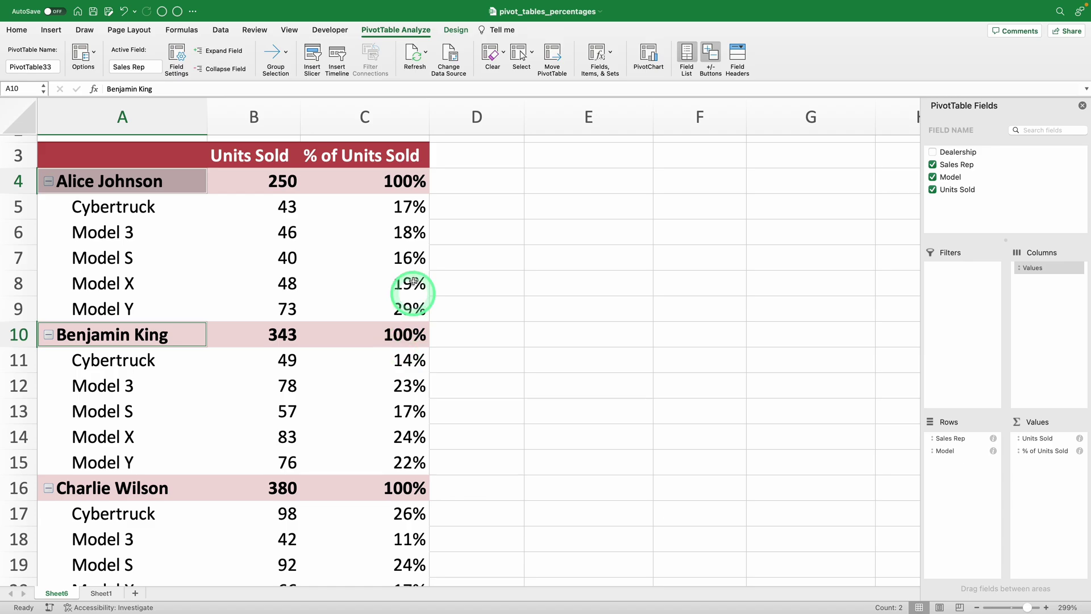